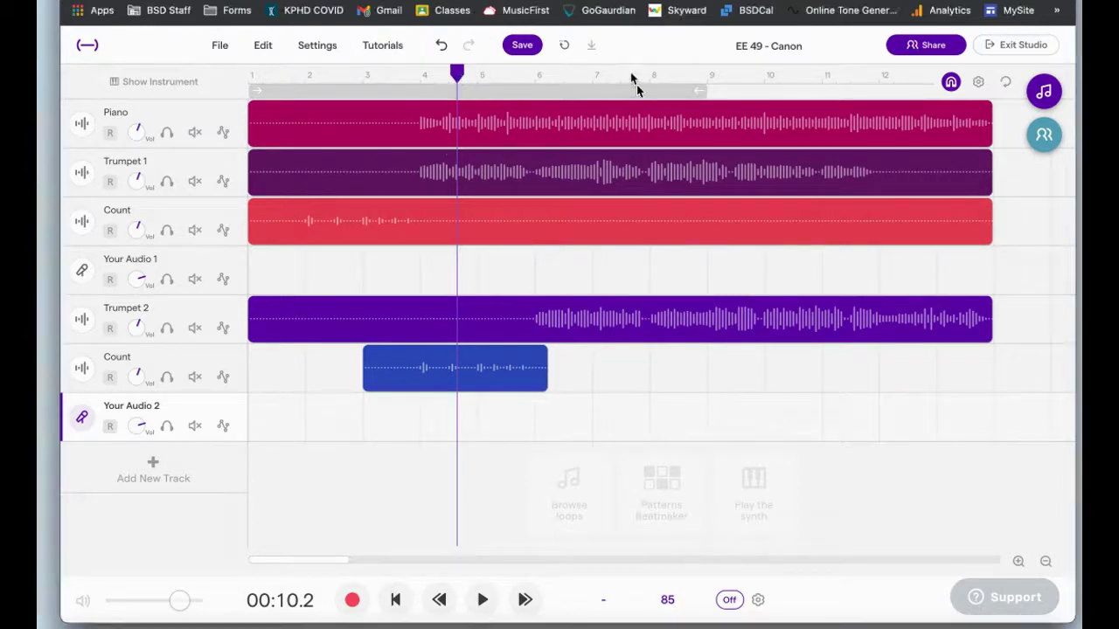
# - Drag the playhead from around bar 4 to about bar 7.7, just before bar 8
pyautogui.moveTo(455, 80); pyautogui.dragTo(633, 88)
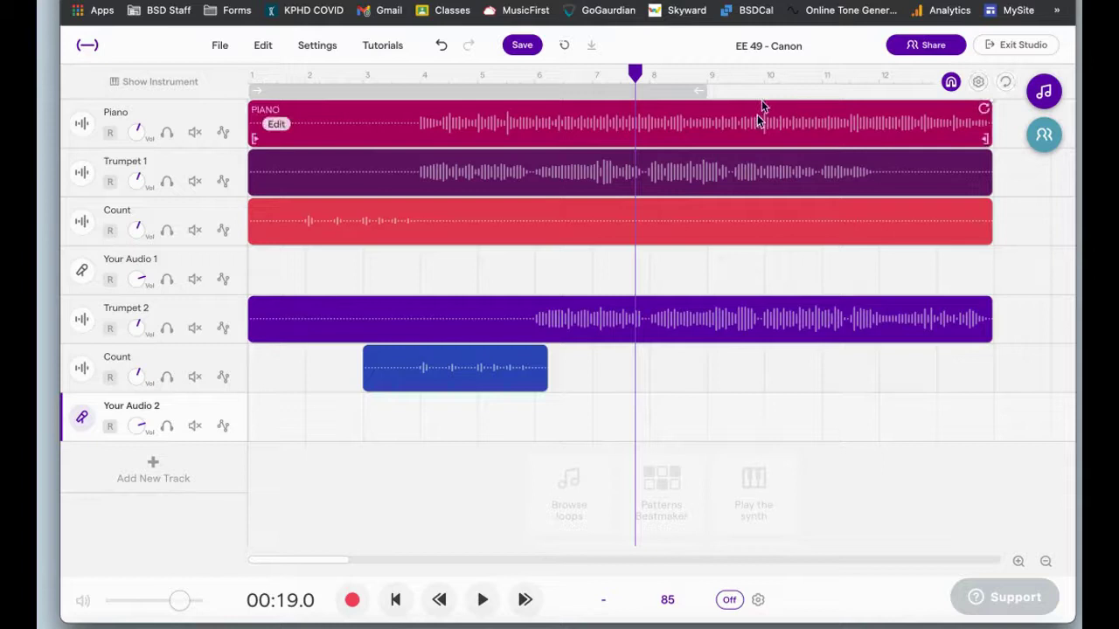
# - Turn off Snap to grid and place the playhead freely at 00:19.2, just before bar 8
pyautogui.moveTo(641, 75); pyautogui.dragTo(726, 76)
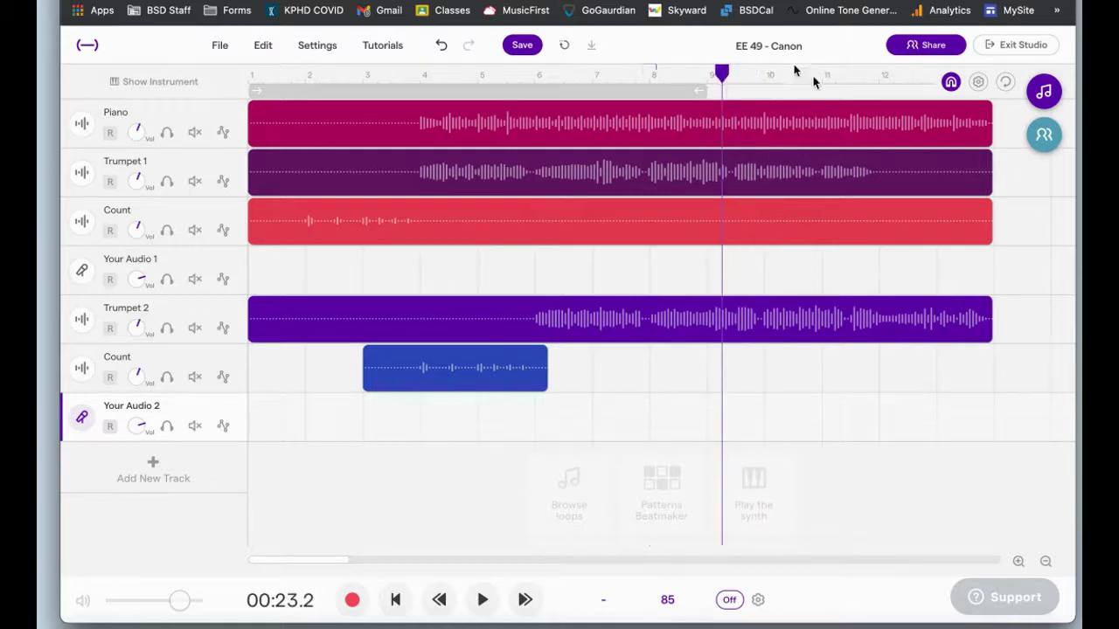
pyautogui.click(950, 83)
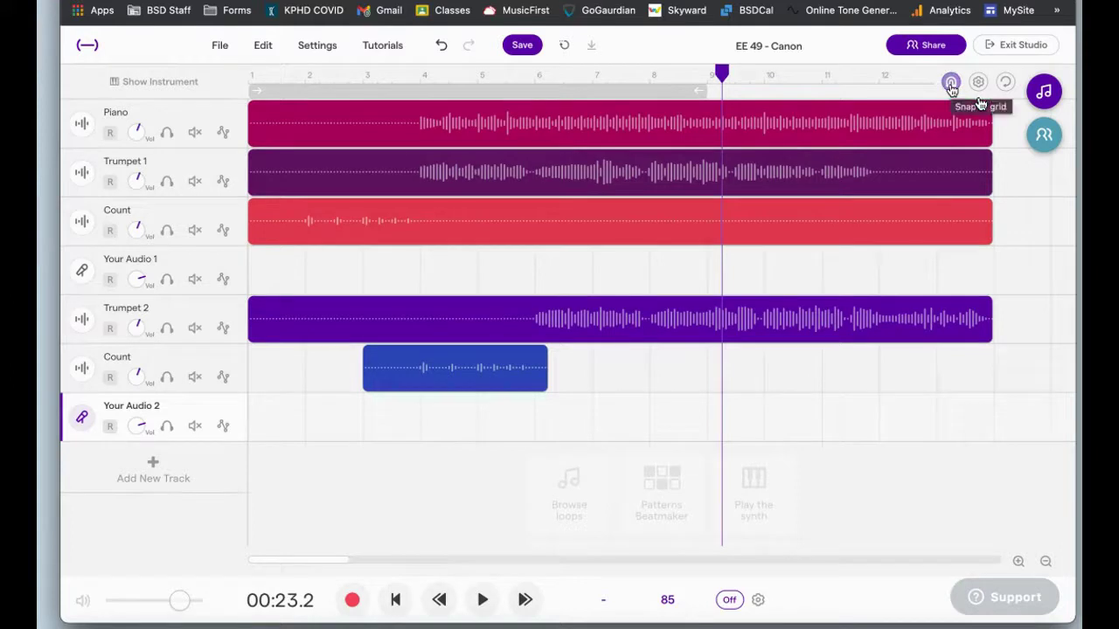
pyautogui.click(951, 84)
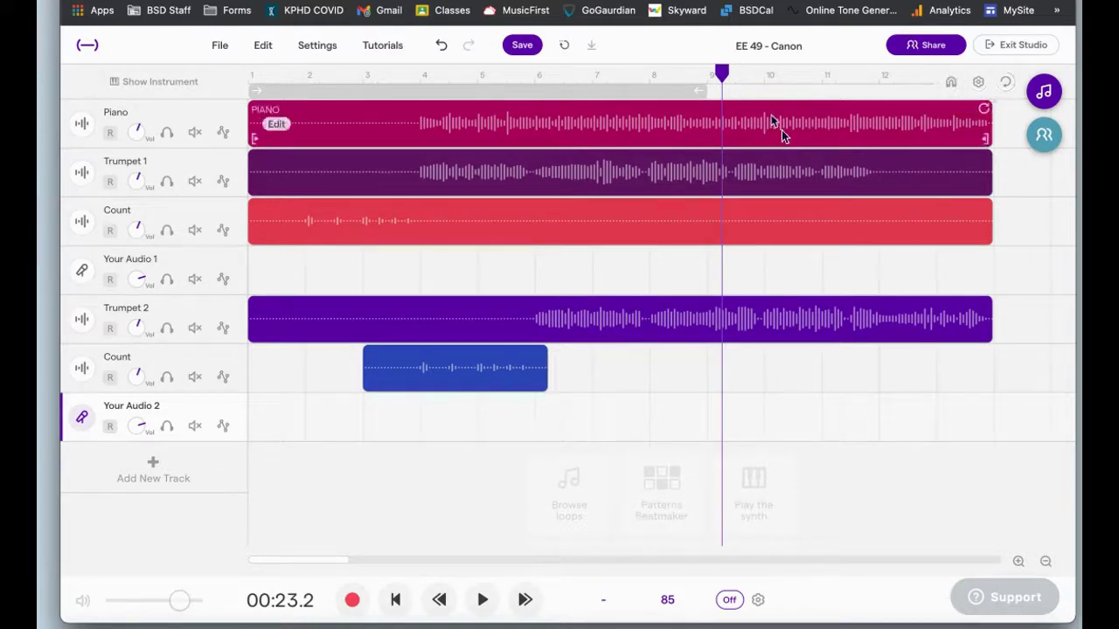
pyautogui.click(723, 77)
pyautogui.moveTo(722, 79); pyautogui.dragTo(645, 126)
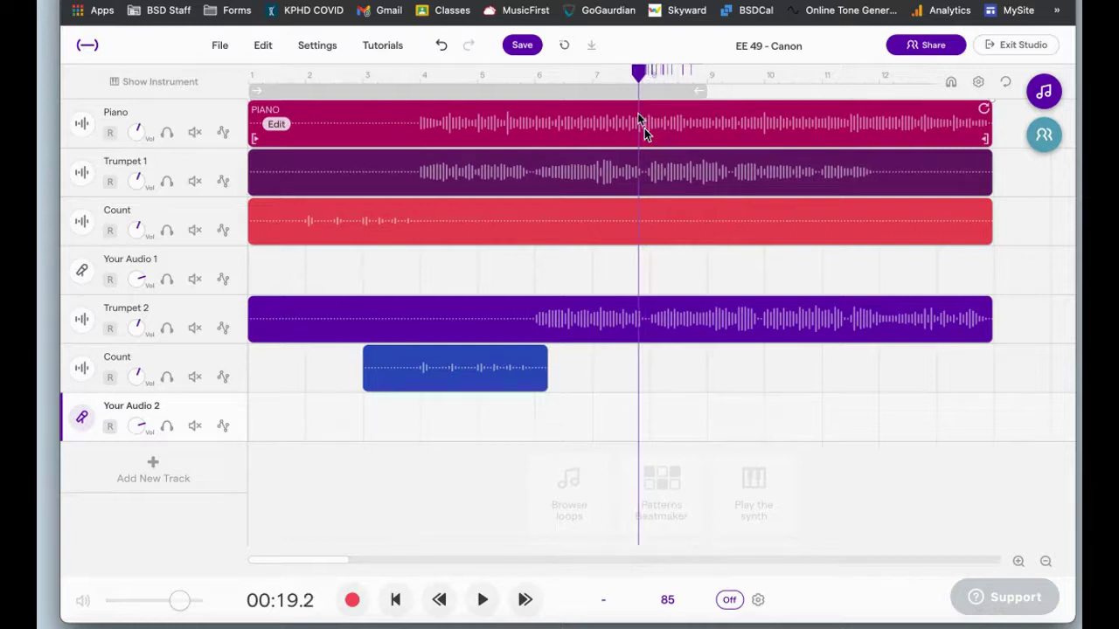
# - Solo Trumpet 2, play the passage near bar 8, then return the playhead to 00:19.2
pyautogui.moveTo(643, 130); pyautogui.dragTo(632, 73)
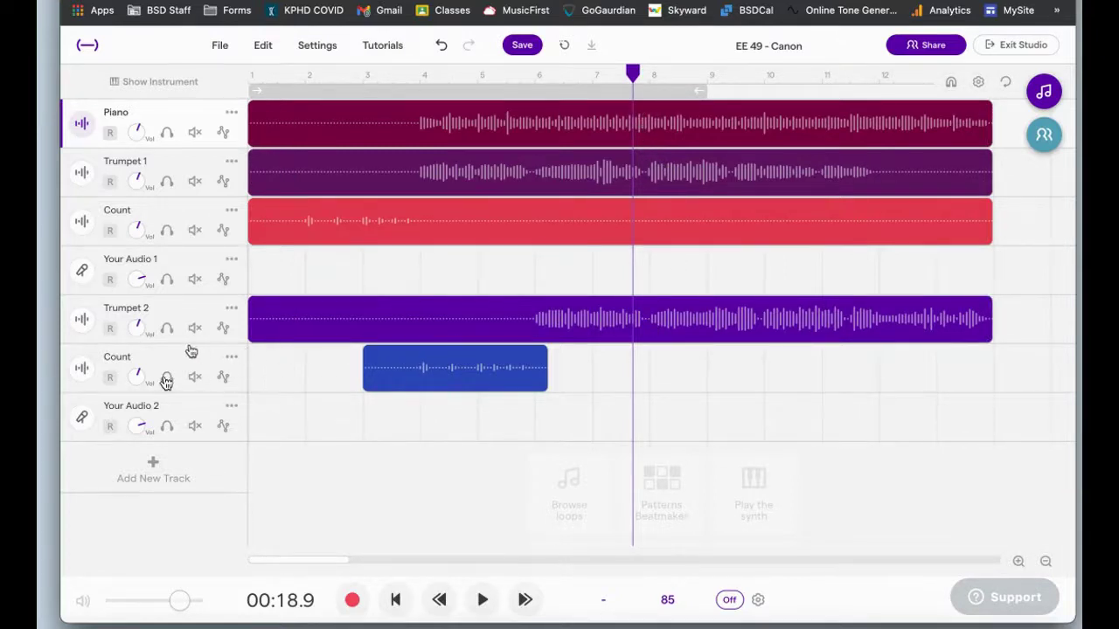
pyautogui.click(166, 328)
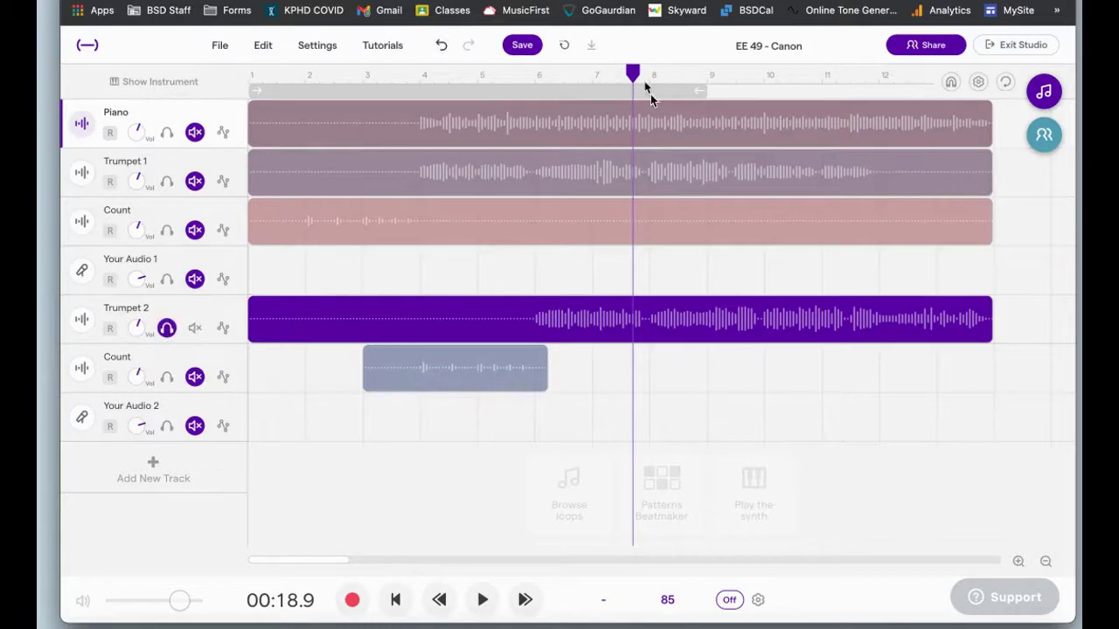
pyautogui.moveTo(637, 85); pyautogui.dragTo(625, 88)
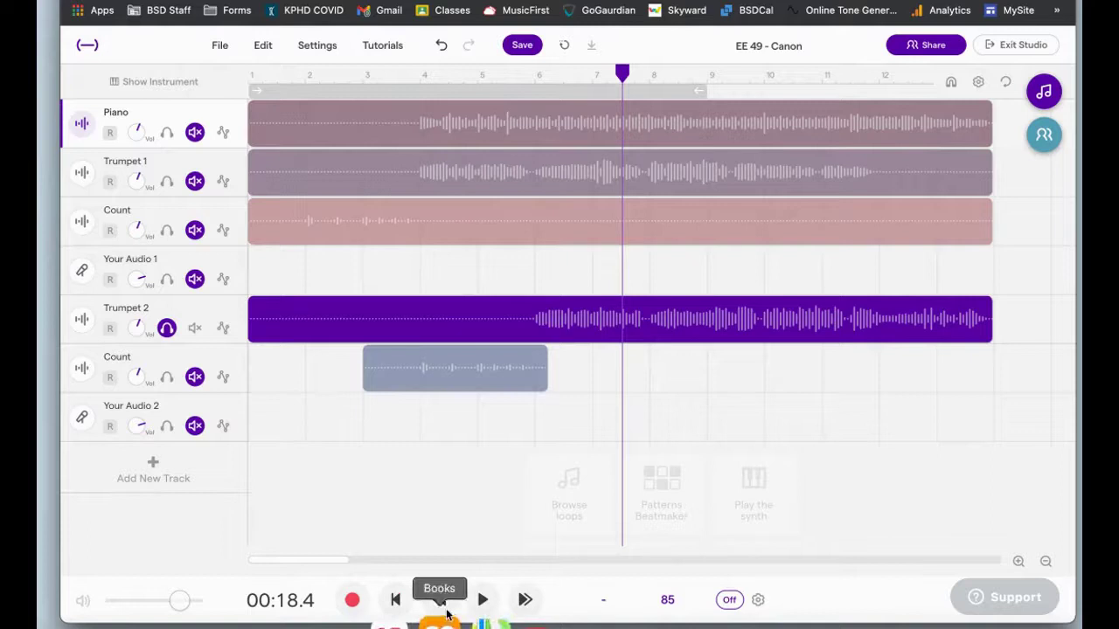
pyautogui.click(481, 600)
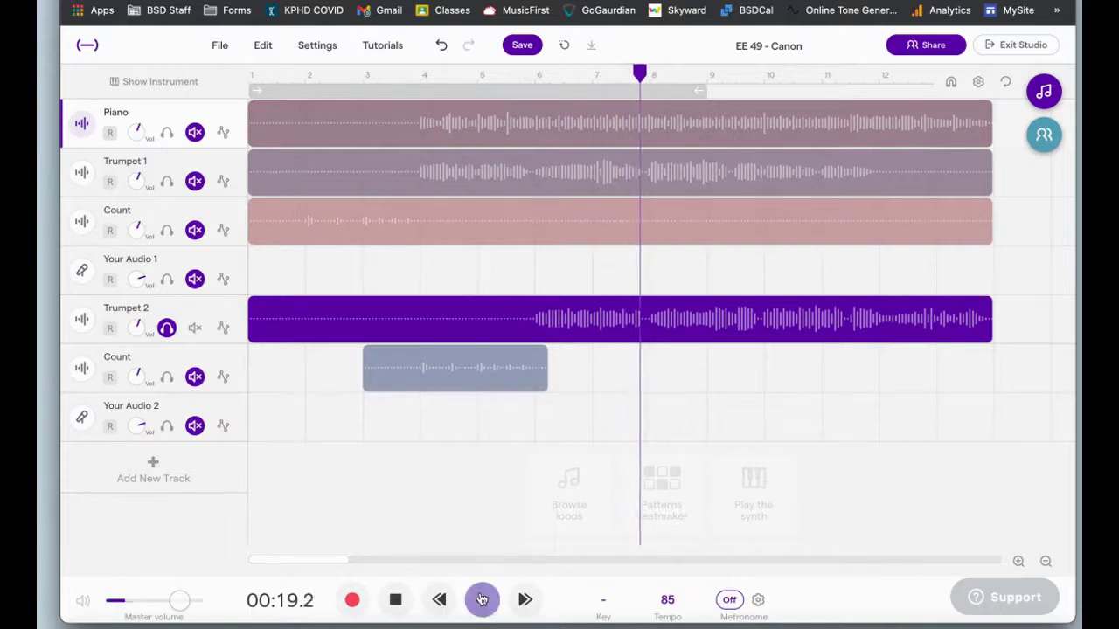
pyautogui.click(393, 603)
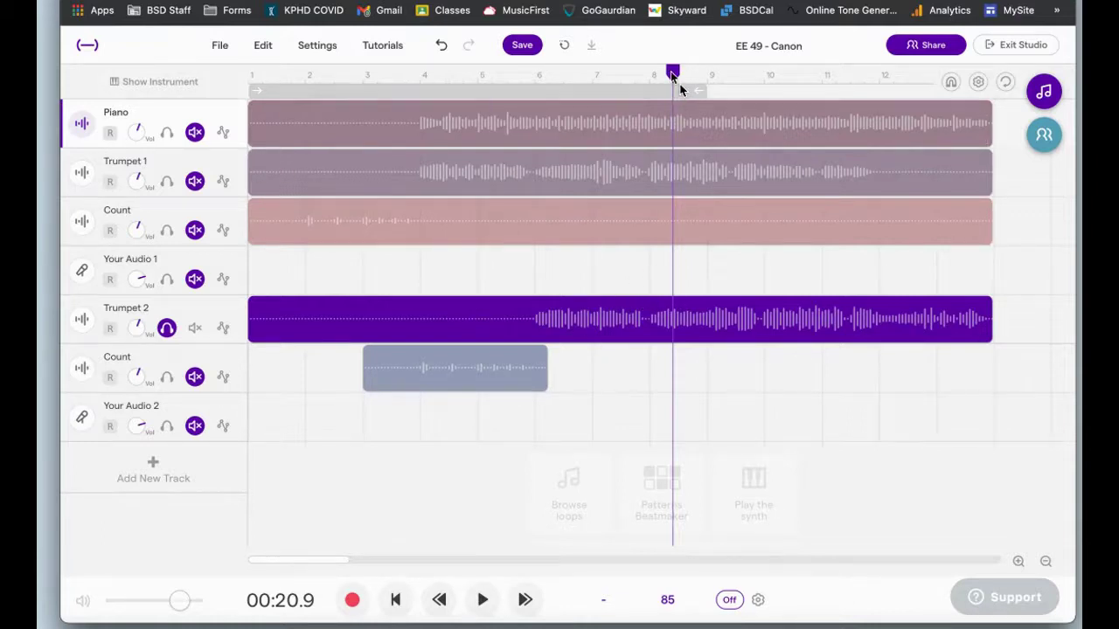
pyautogui.moveTo(678, 77); pyautogui.dragTo(647, 87)
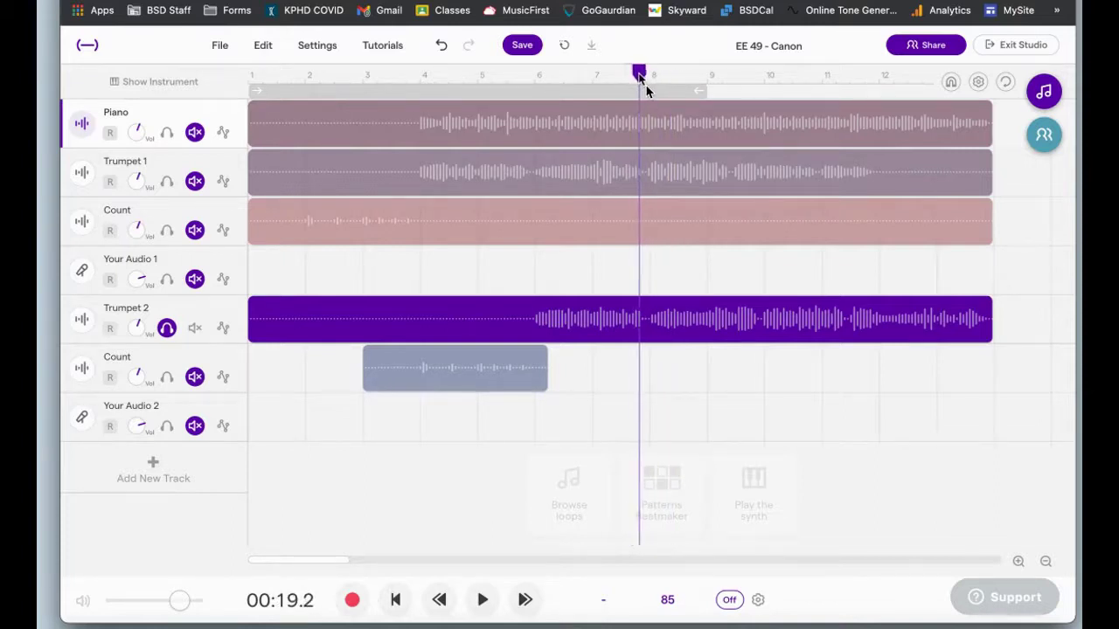
# - Zoom in three steps, then back out five, framing Trumpet 2's notes from about 7.3 to bar 8
pyautogui.click(1019, 561)
pyautogui.click(1020, 562)
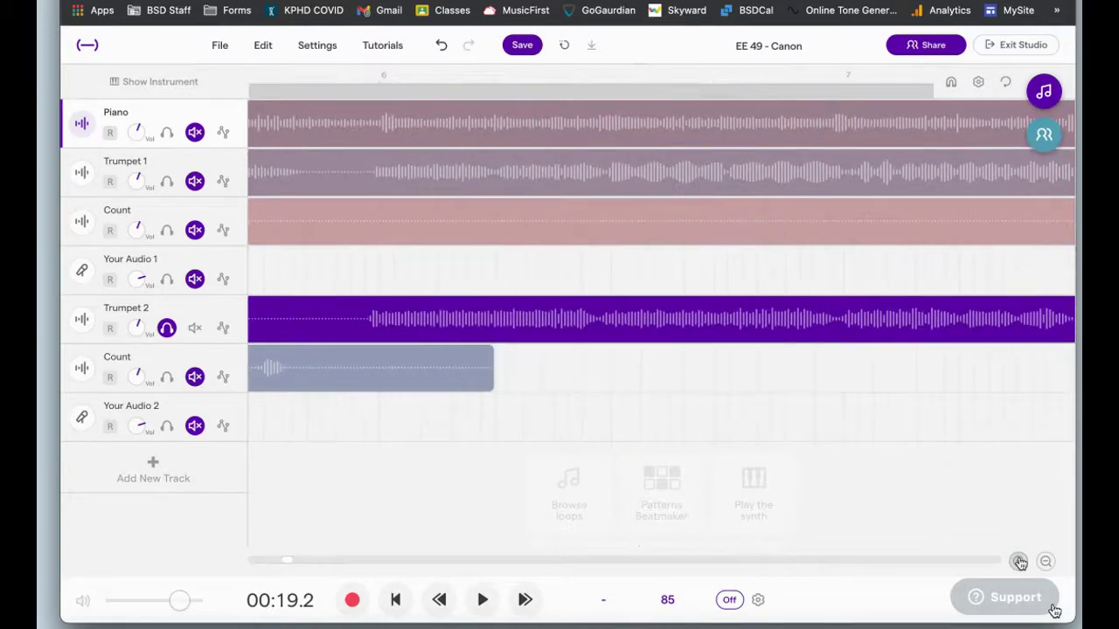
pyautogui.click(1019, 562)
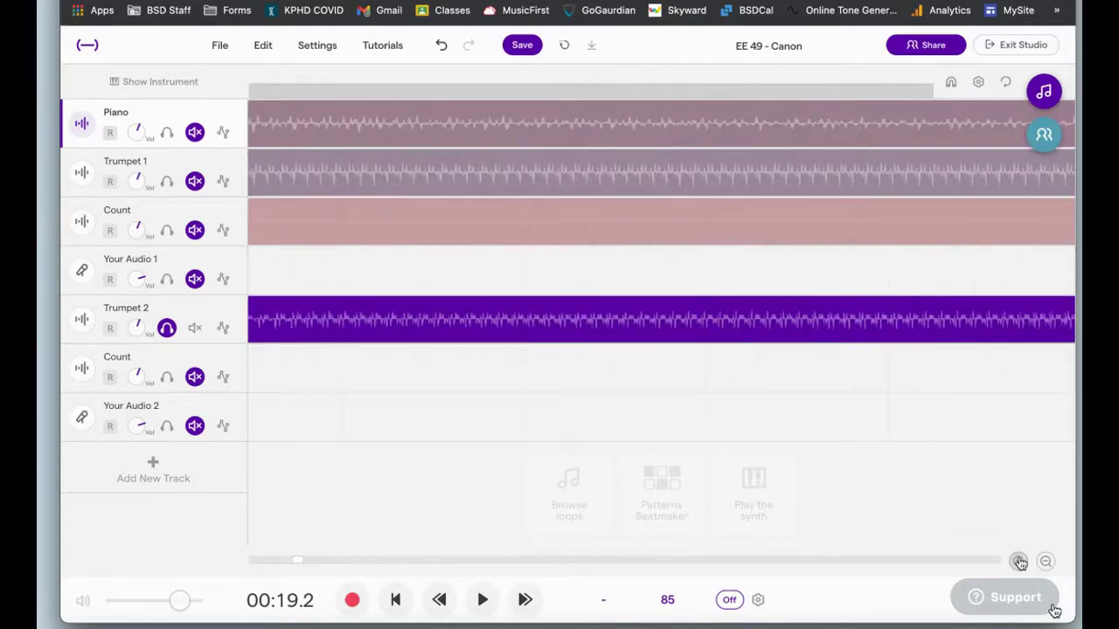
pyautogui.click(1046, 562)
pyautogui.click(1045, 562)
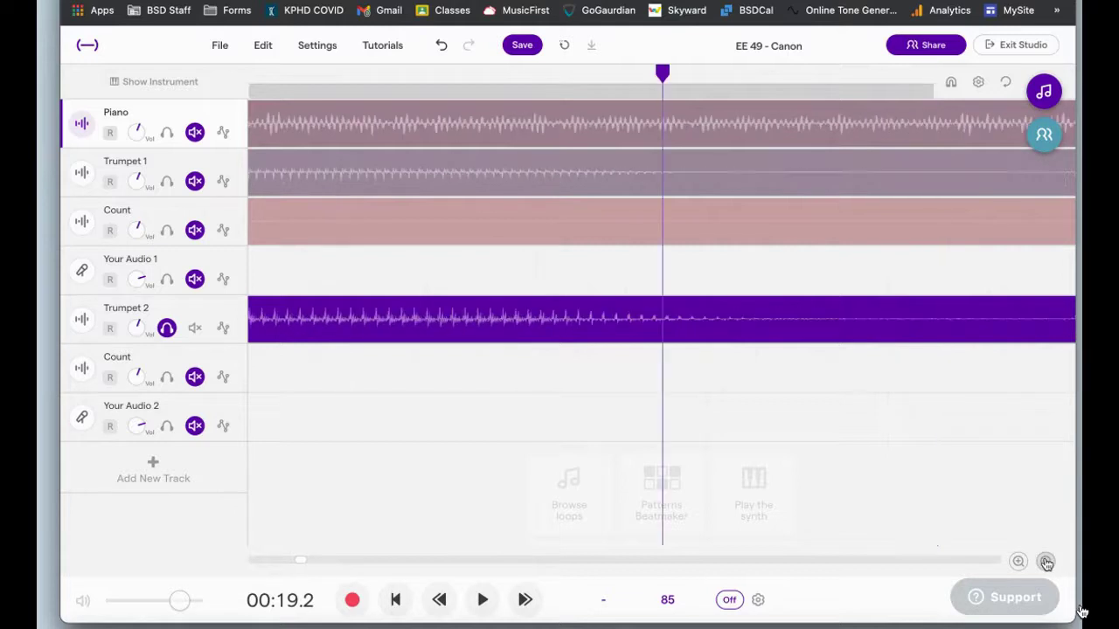
pyautogui.click(1045, 562)
pyautogui.click(1046, 562)
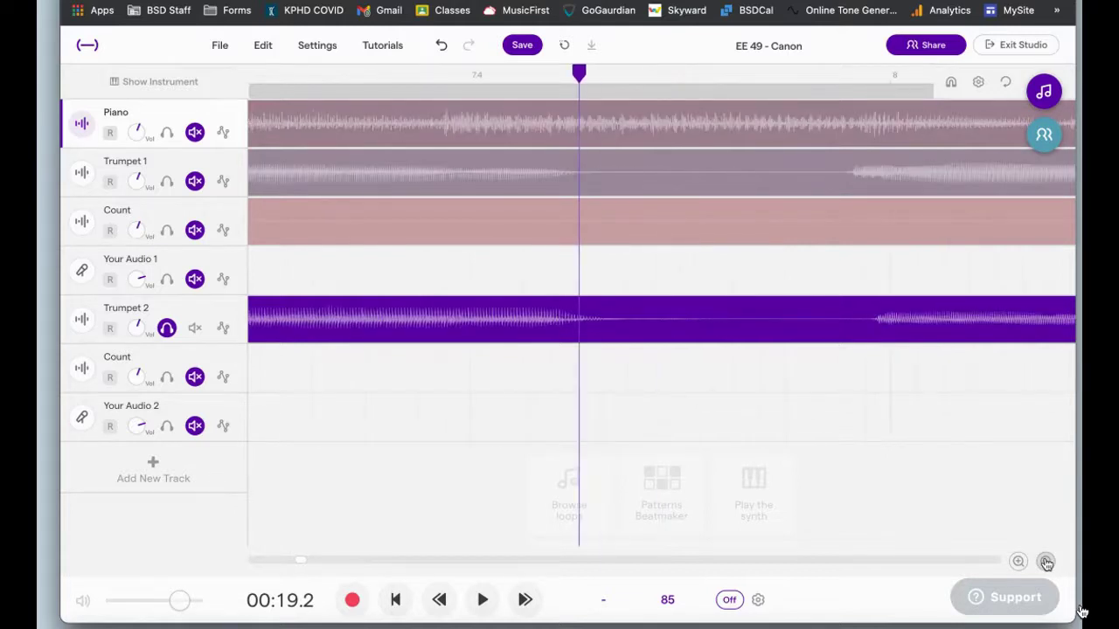
pyautogui.click(1047, 563)
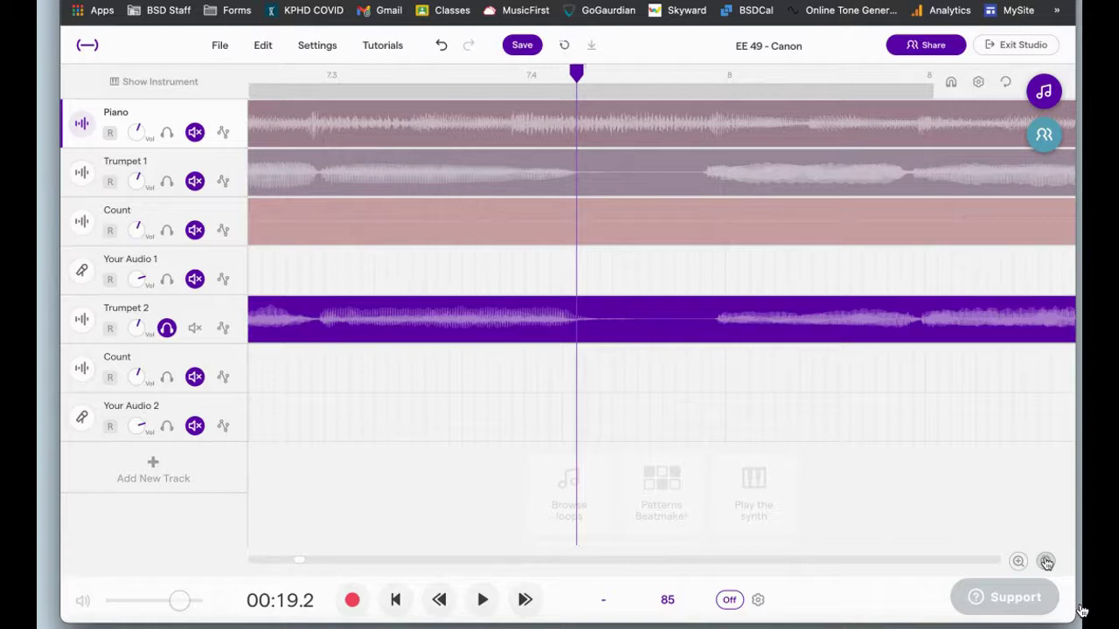
pyautogui.moveTo(642, 324)
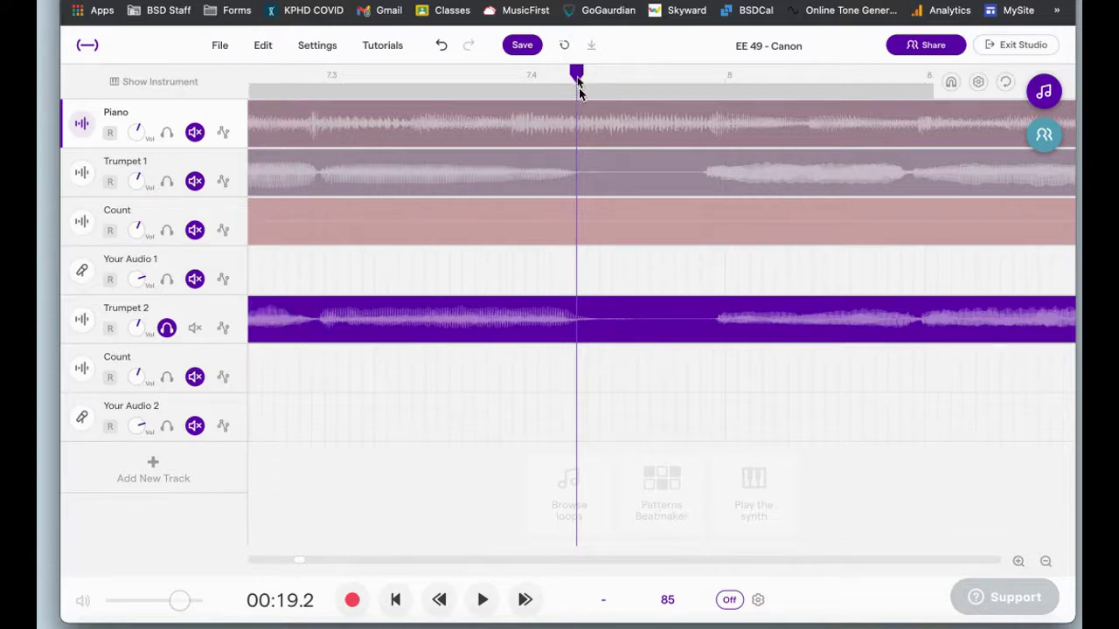
# - Split the Trumpet 2 clip where the note starts, near 7.4
pyautogui.moveTo(576, 74); pyautogui.dragTo(470, 77)
pyautogui.moveTo(426, 123); pyautogui.dragTo(617, 125)
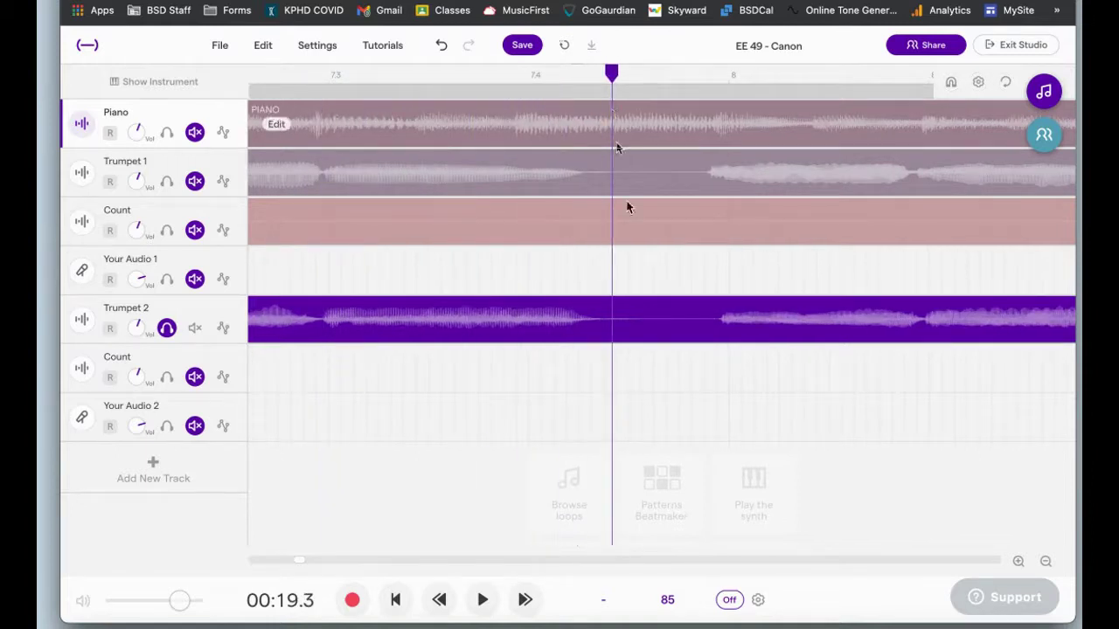
pyautogui.rightClick(615, 319)
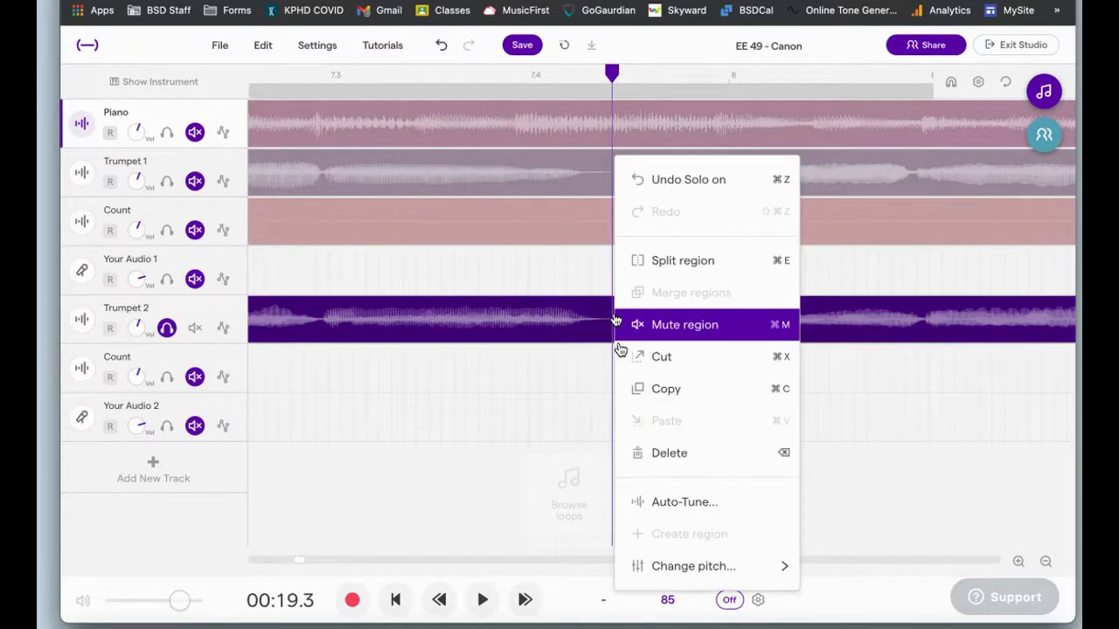
pyautogui.click(665, 264)
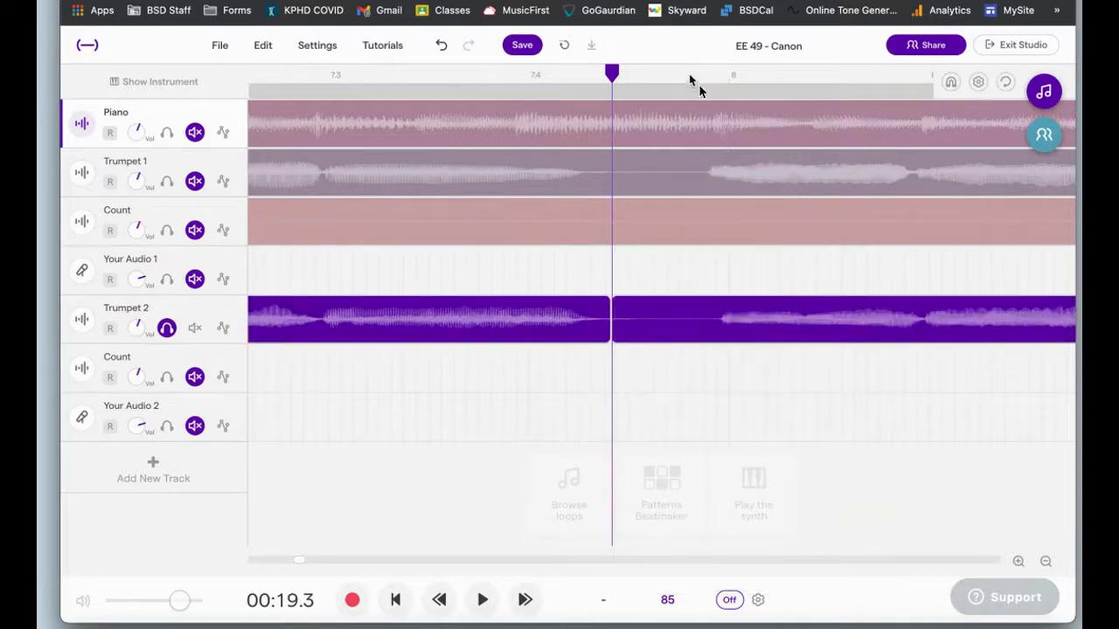
# - Split Trumpet 2 again just before bar 8 and delete the middle piece, leaving a gap
pyautogui.moveTo(700, 74); pyautogui.dragTo(713, 74)
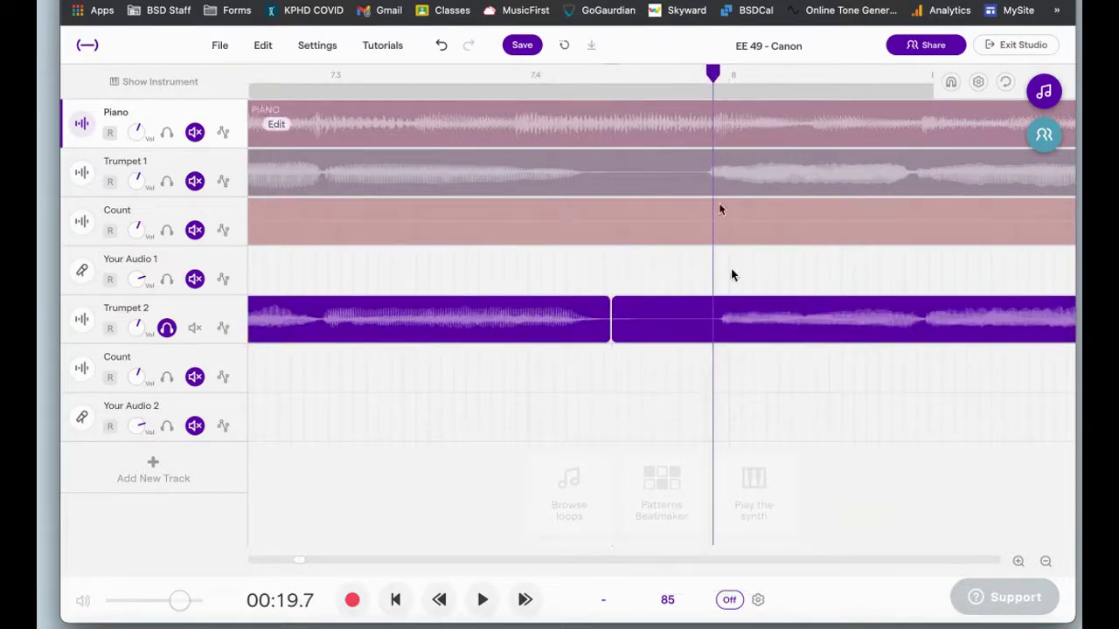
pyautogui.rightClick(715, 325)
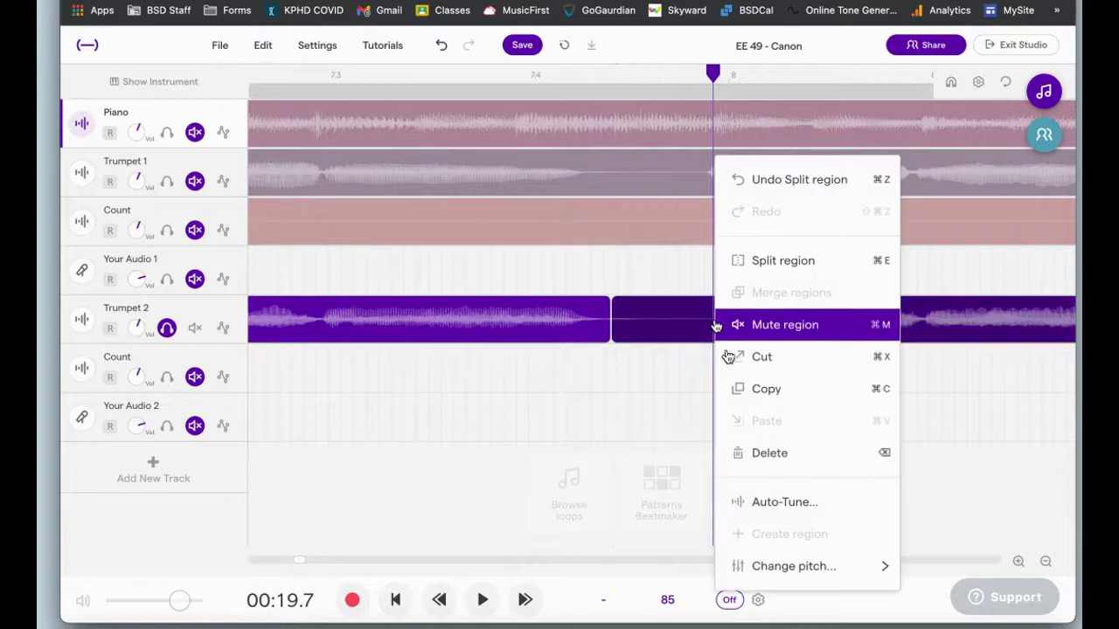
pyautogui.click(757, 264)
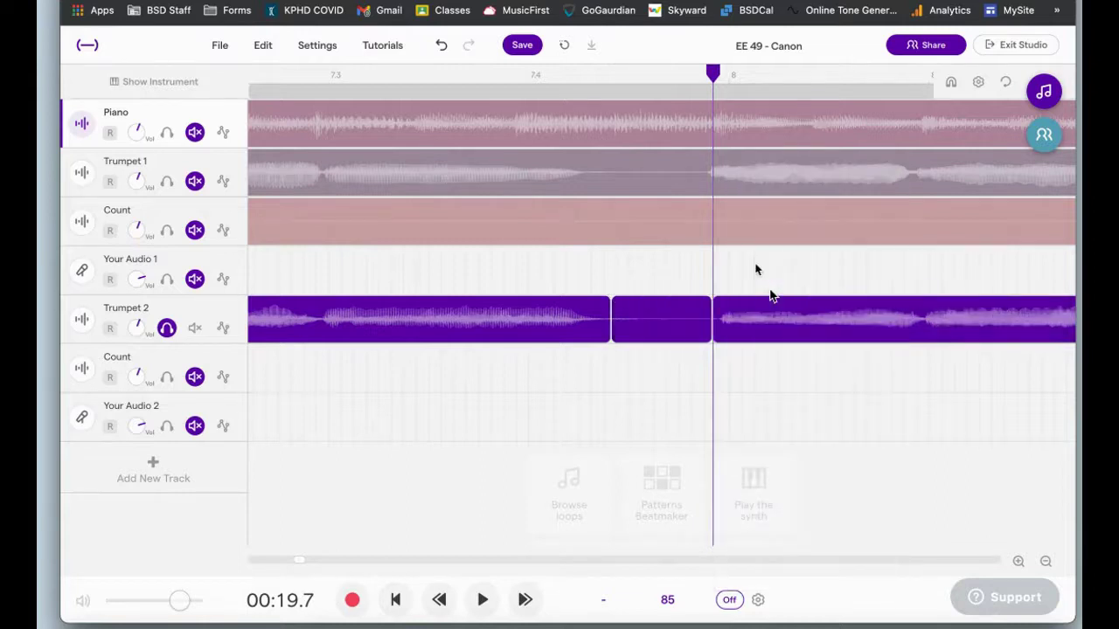
pyautogui.rightClick(675, 328)
pyautogui.click(752, 451)
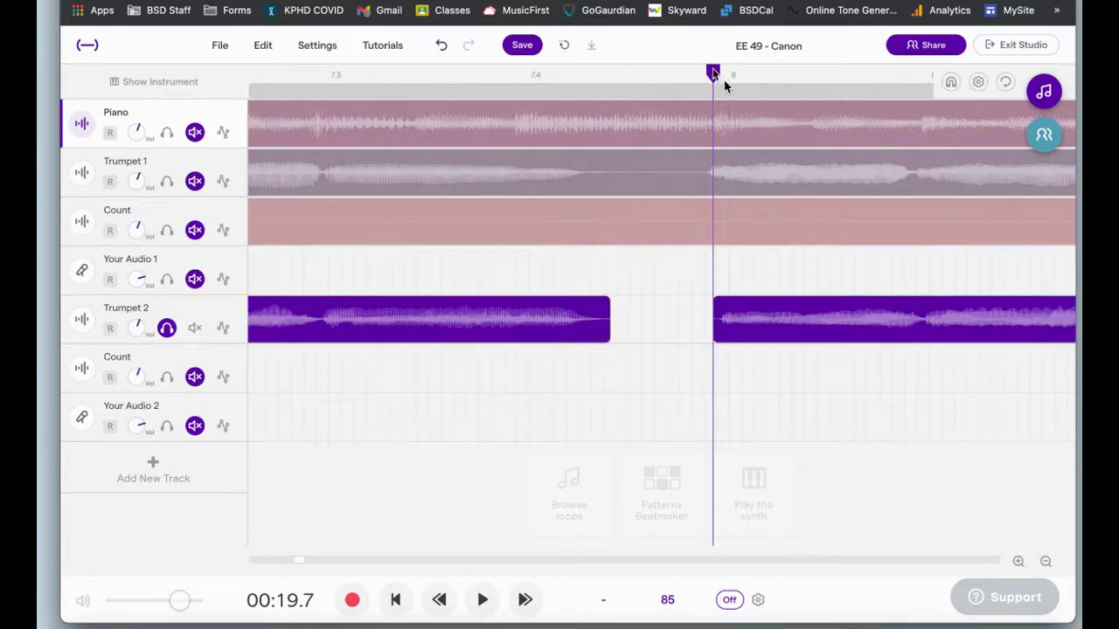
# - Move the playhead back to about 7.3 and split the first Trumpet 2 clip there
pyautogui.moveTo(724, 82)
pyautogui.mouseDown()
pyautogui.moveTo(520, 108)
pyautogui.moveTo(295, 159)
pyautogui.moveTo(321, 165)
pyautogui.mouseUp()
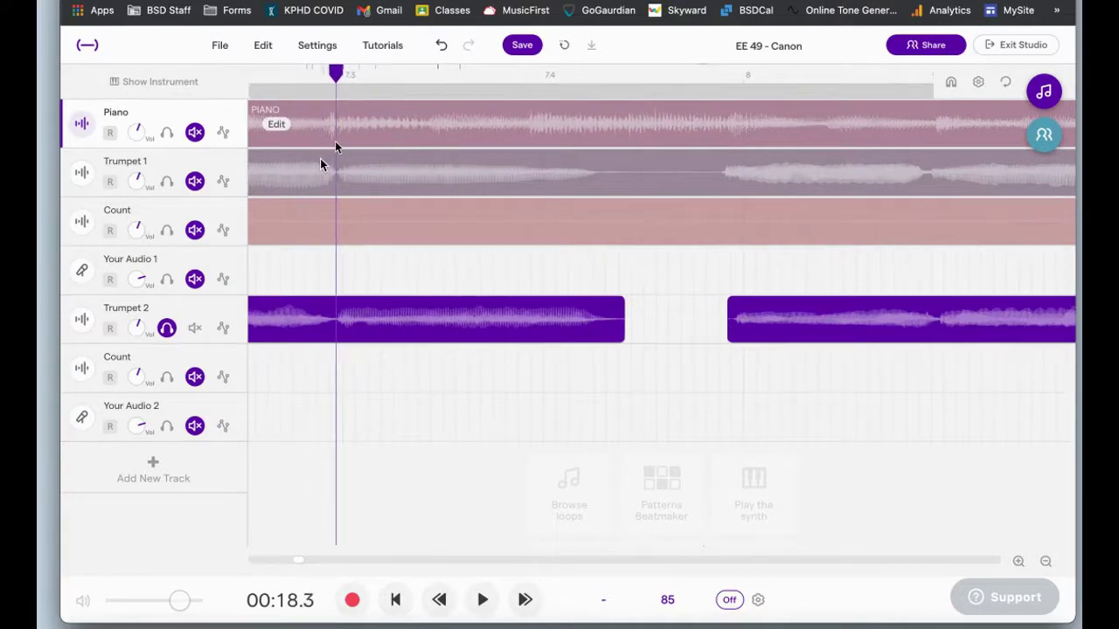
pyautogui.rightClick(338, 315)
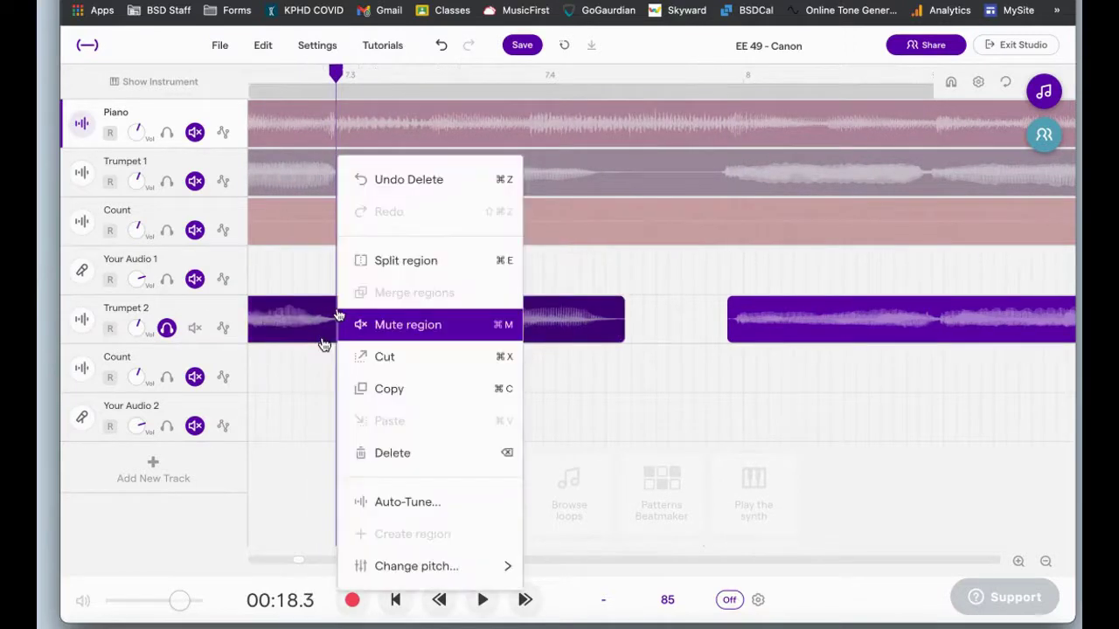
pyautogui.click(404, 260)
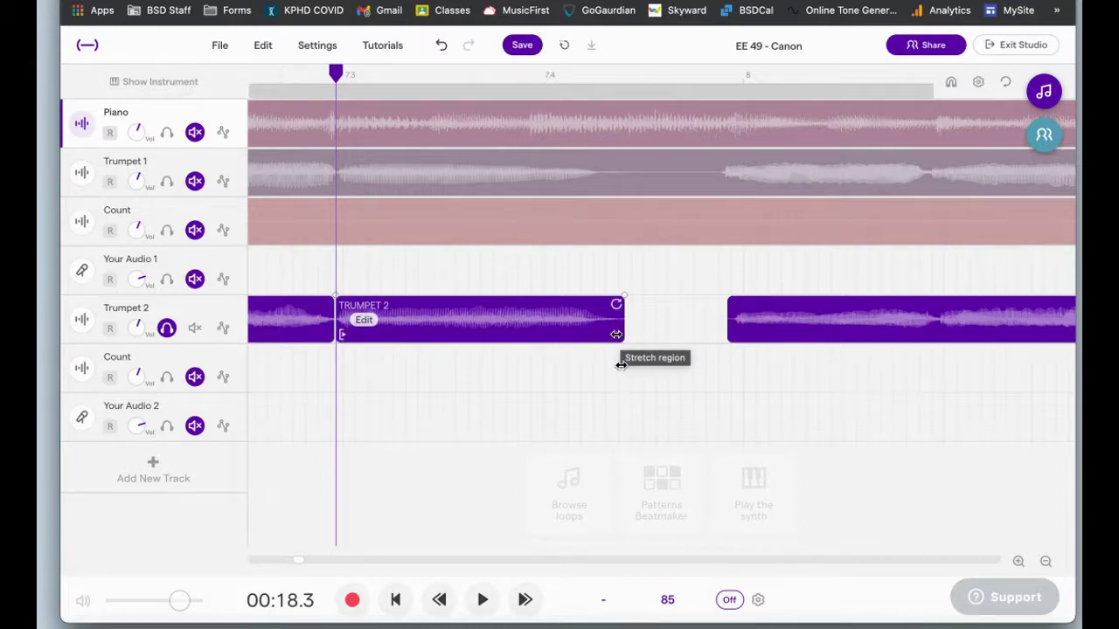
# - Stretch the short Trumpet 2 region starting near 7.3 until its end meets the next clip
pyautogui.moveTo(621, 366); pyautogui.dragTo(719, 365)
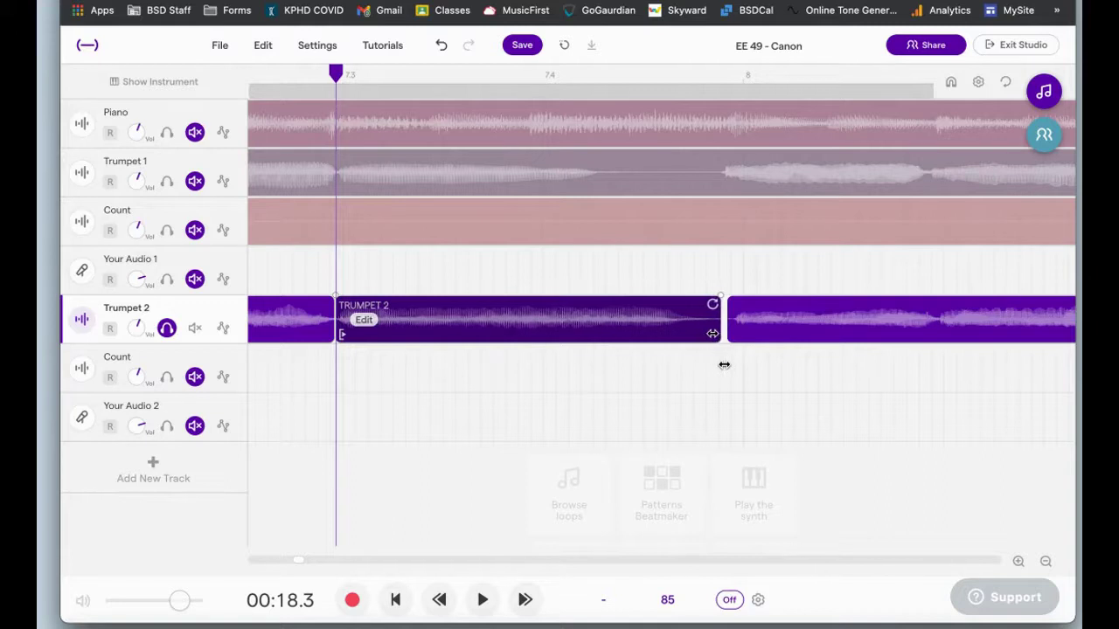
pyautogui.moveTo(725, 365); pyautogui.dragTo(729, 365)
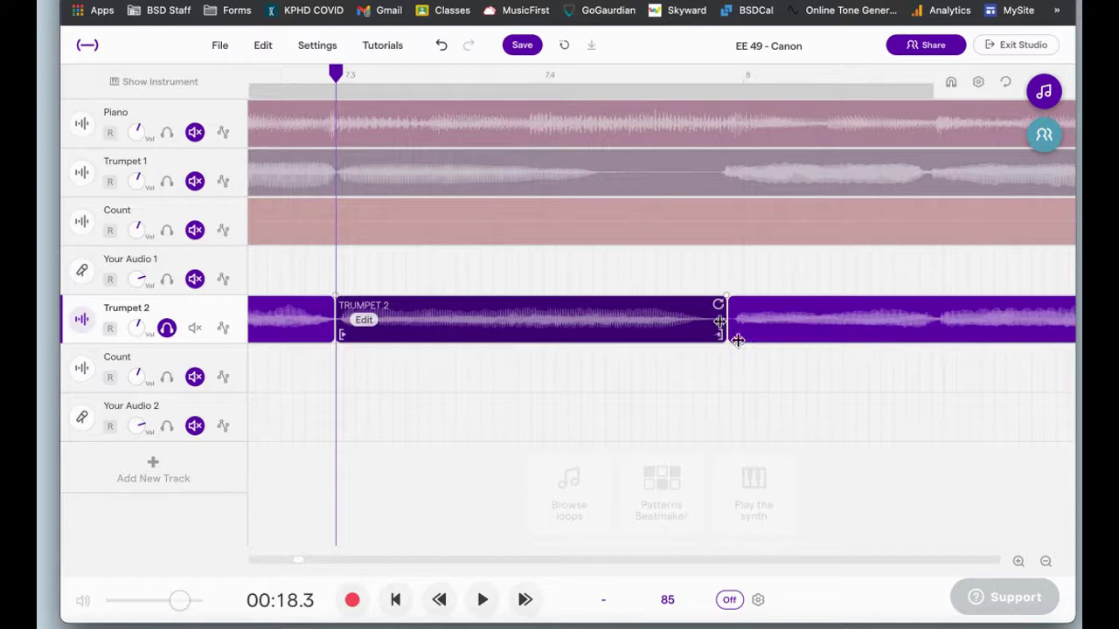
# - Zoom out to bars 6–9 and play back the stretched Trumpet 2 passage from about 00:16.9
pyautogui.hscroll(-5, 563, 408)
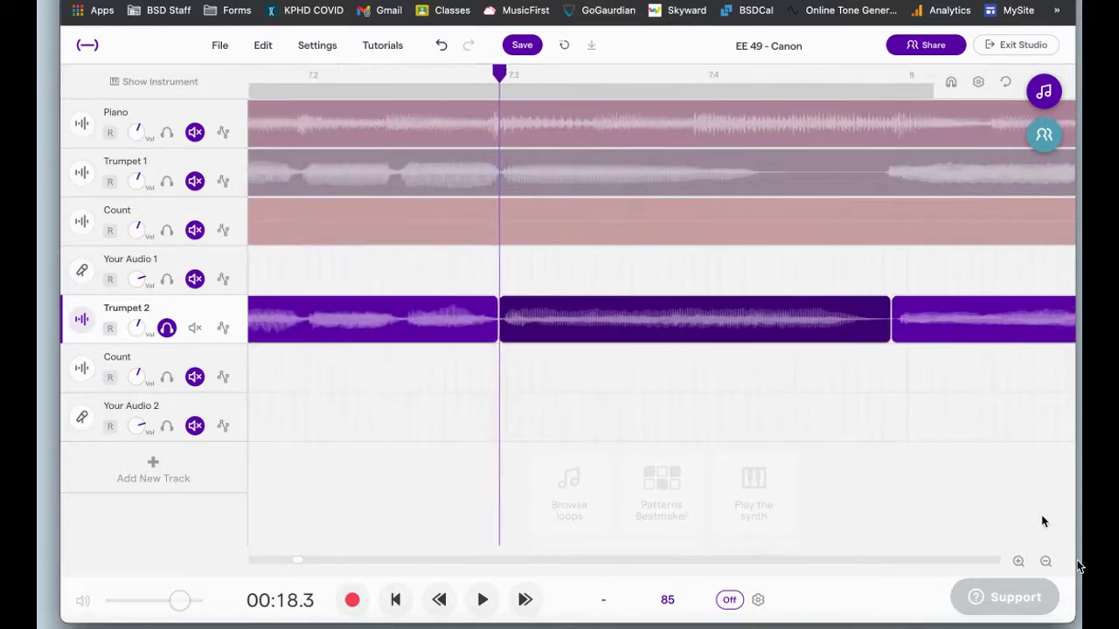
pyautogui.click(1045, 562)
pyautogui.click(1045, 562)
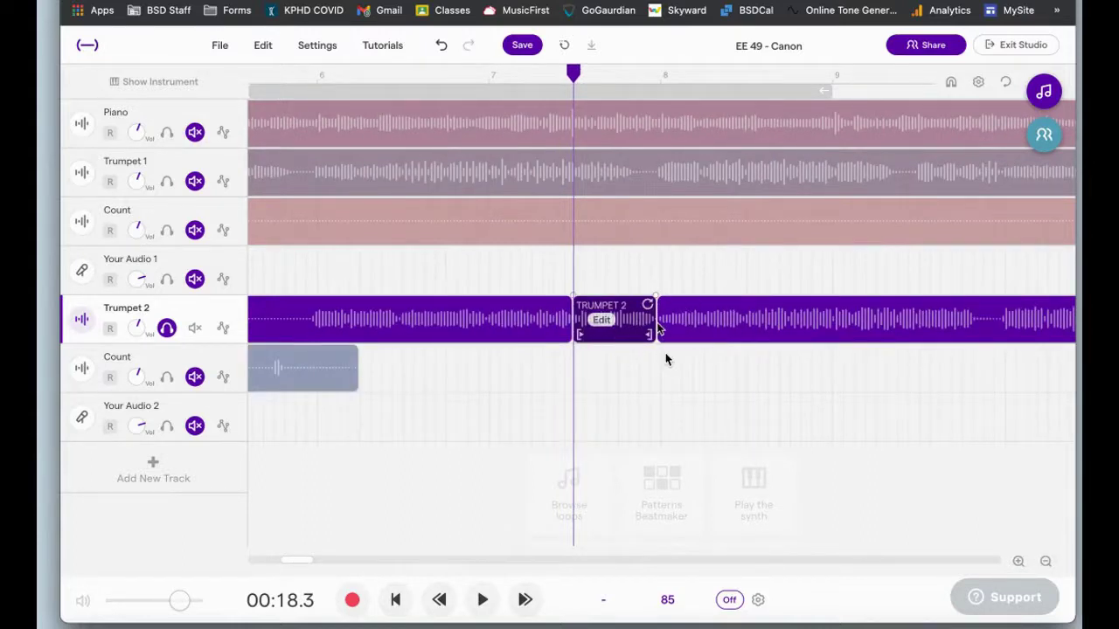
pyautogui.click(487, 77)
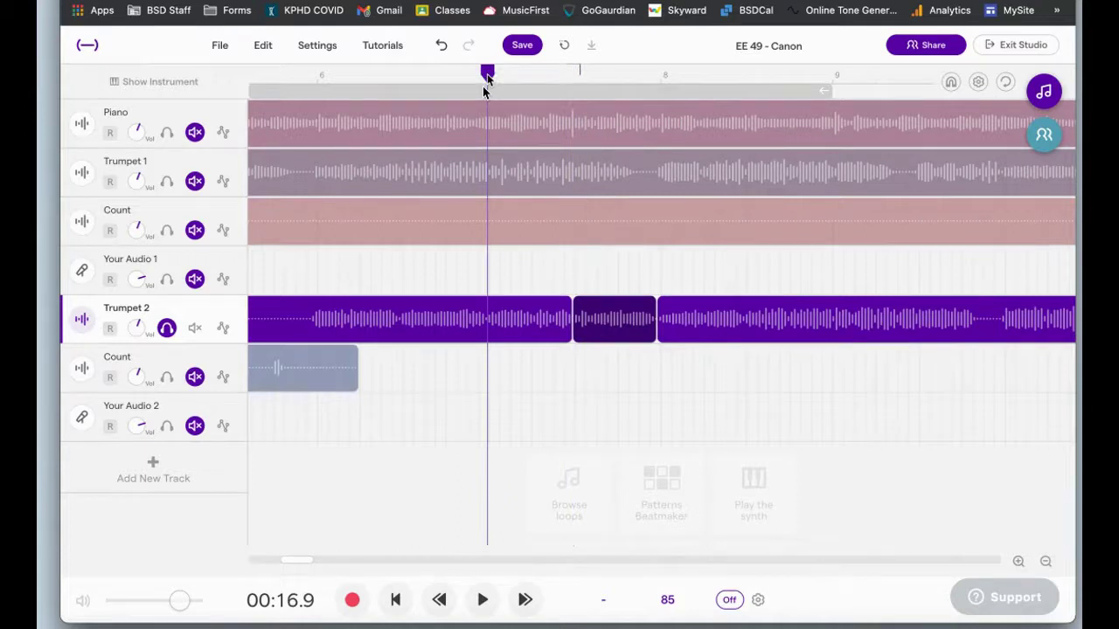
pyautogui.press('space')
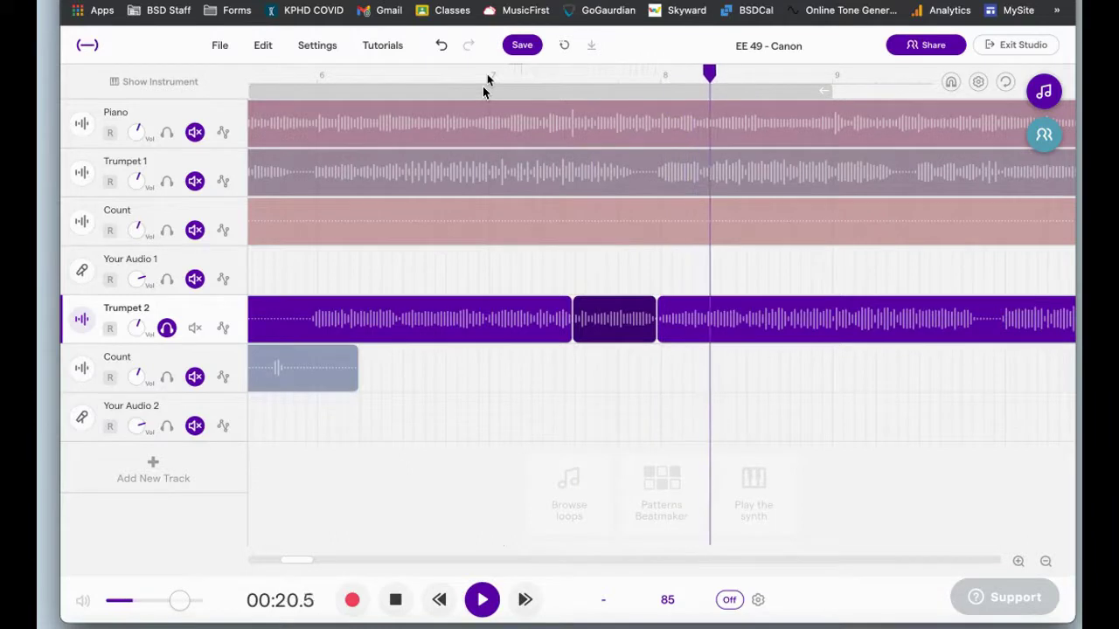
pyautogui.press('space')
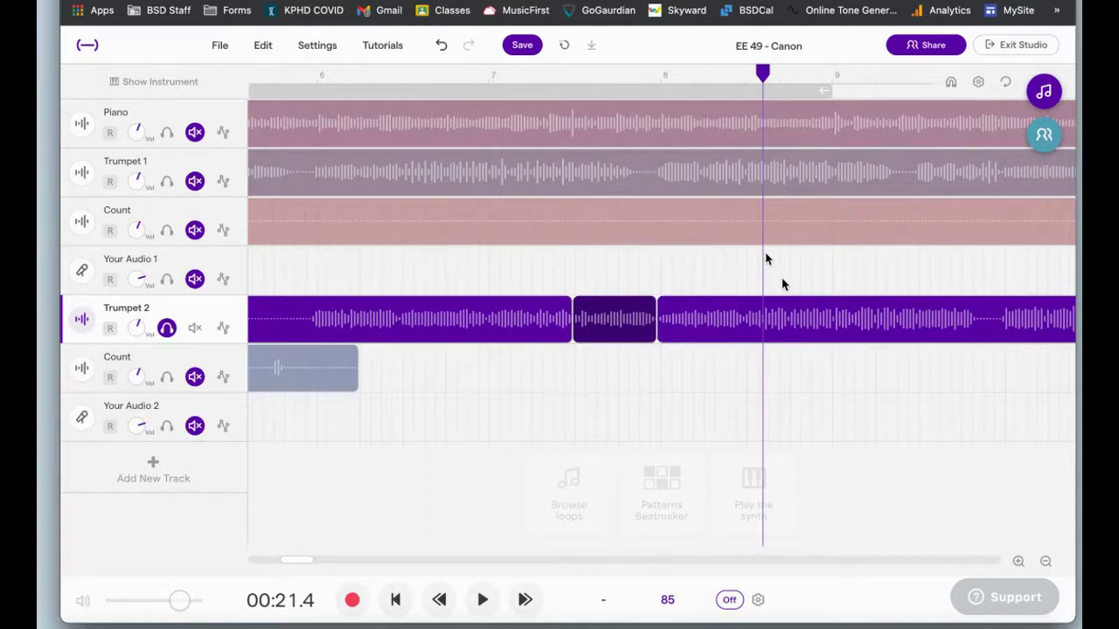
# - Take Trumpet 2 out of solo so all tracks are audible again
pyautogui.hscroll(3, 785, 278)
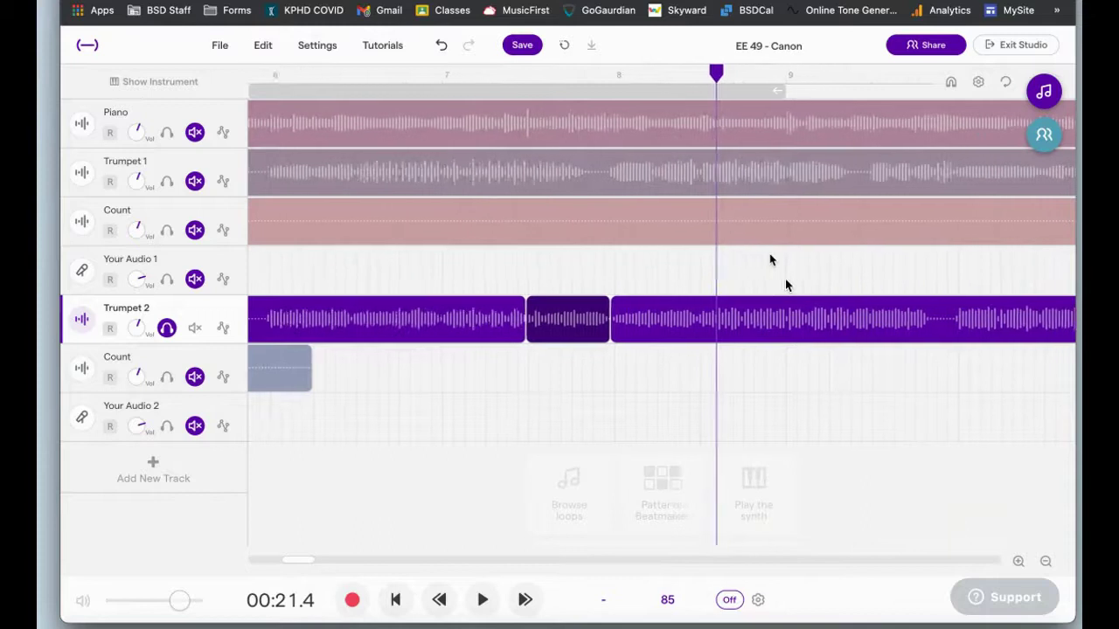
pyautogui.click(166, 328)
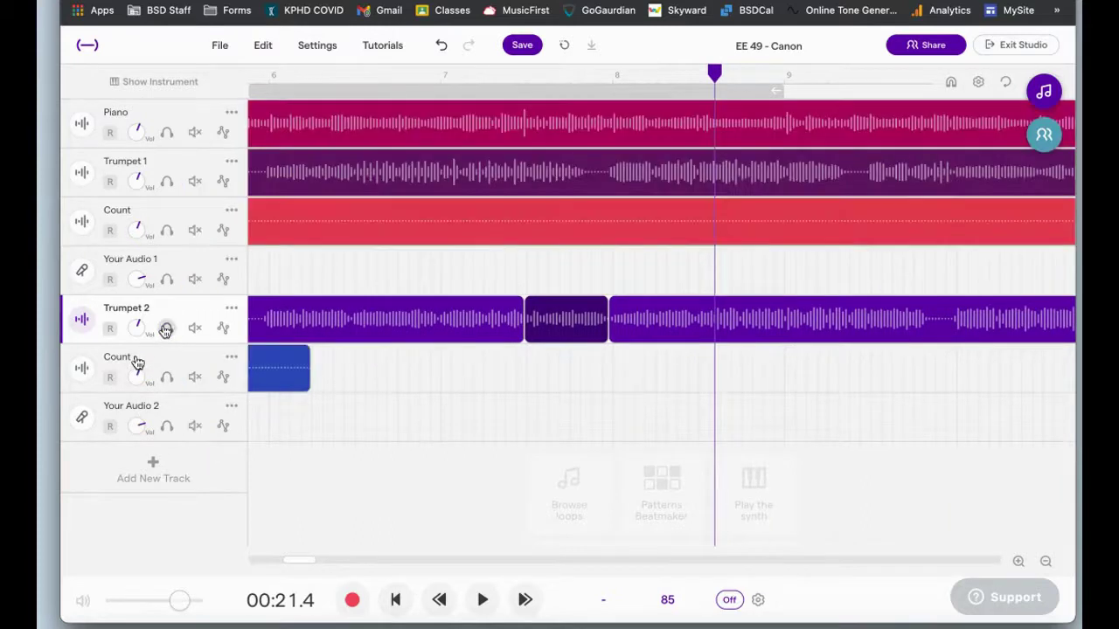
pyautogui.hscroll(2, 717, 365)
pyautogui.hscroll(15, 717, 365)
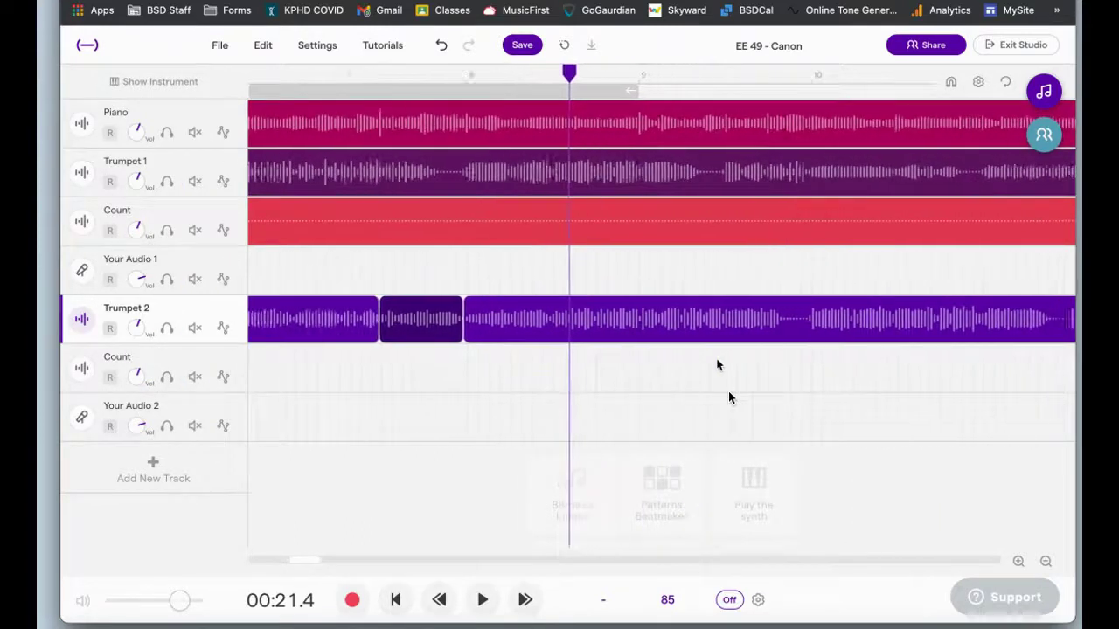
# - Solo Trumpet 1 and listen to it from around 00:24.0
pyautogui.hscroll(2, 716, 365)
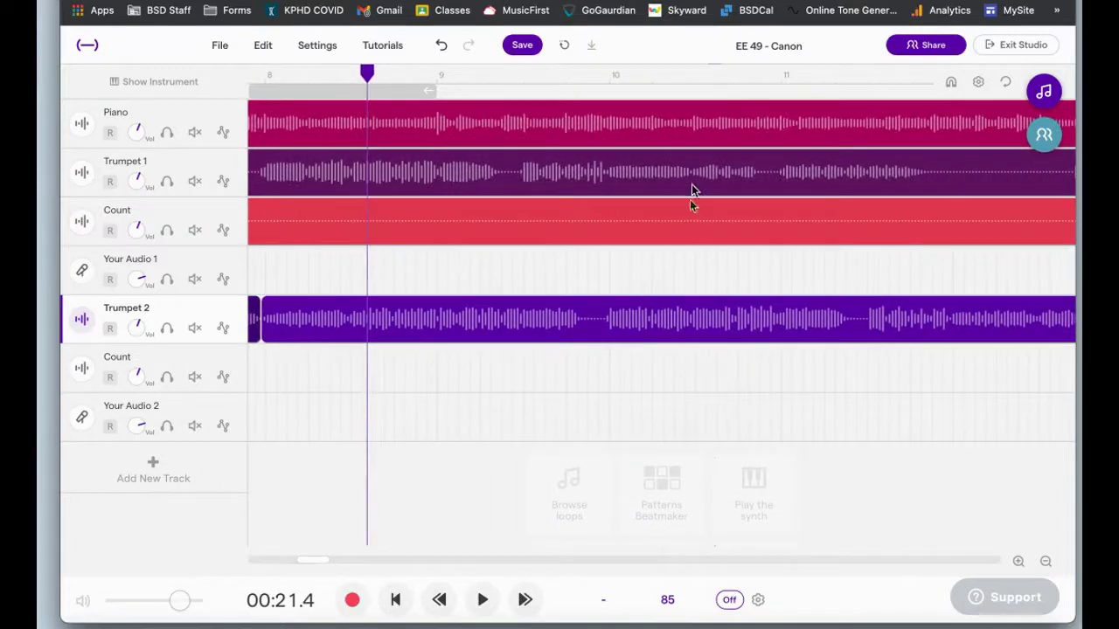
pyautogui.click(167, 181)
pyautogui.press('space')
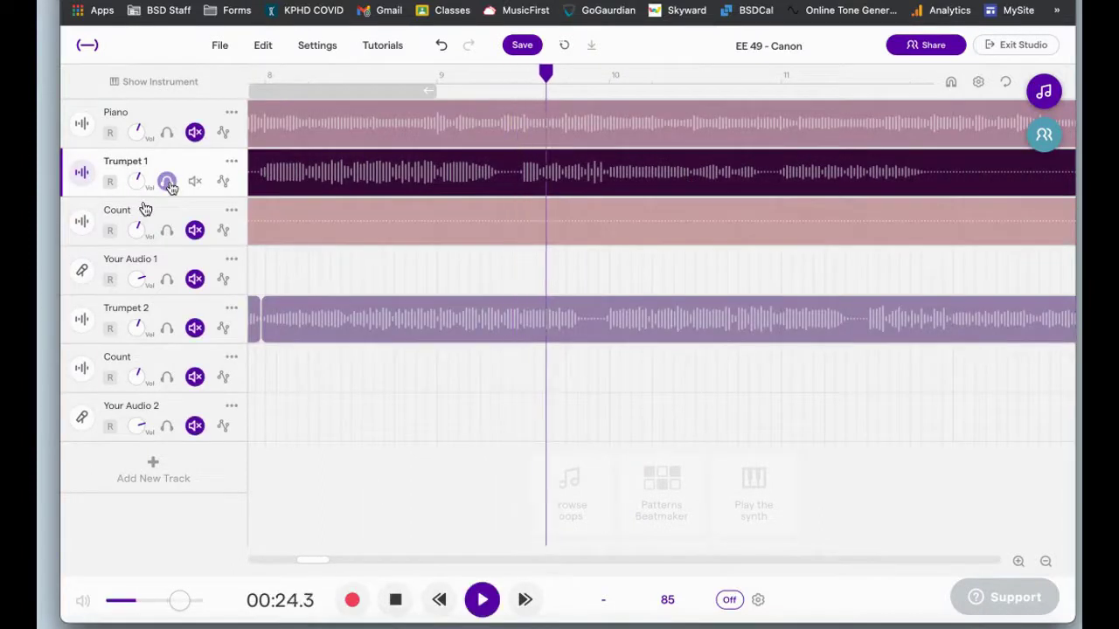
pyautogui.press('space')
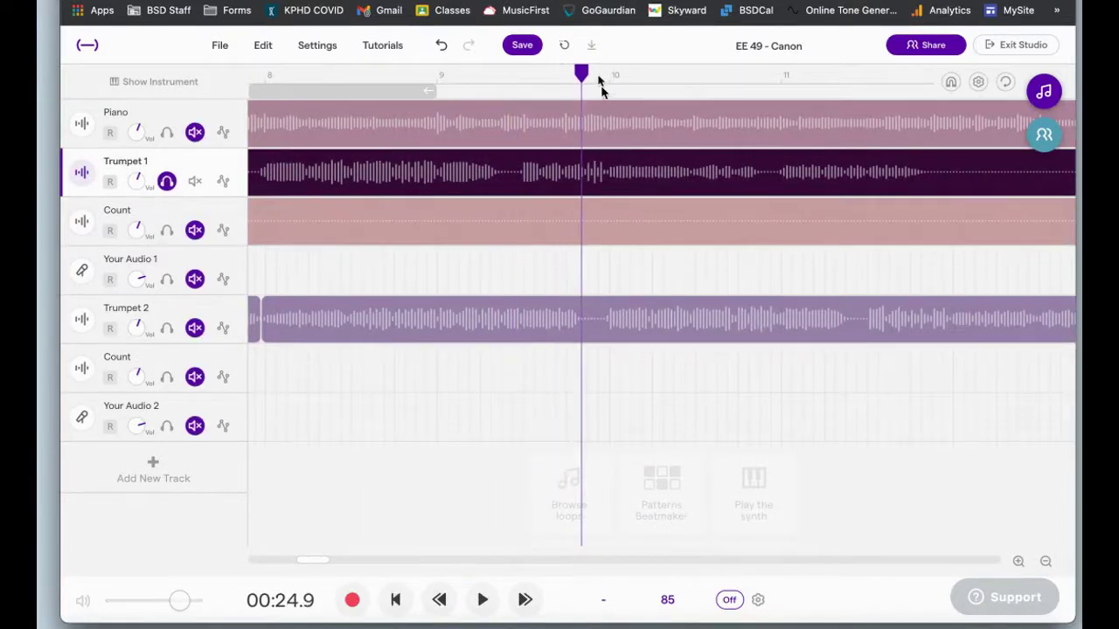
pyautogui.moveTo(585, 78); pyautogui.dragTo(512, 80)
pyautogui.press('space')
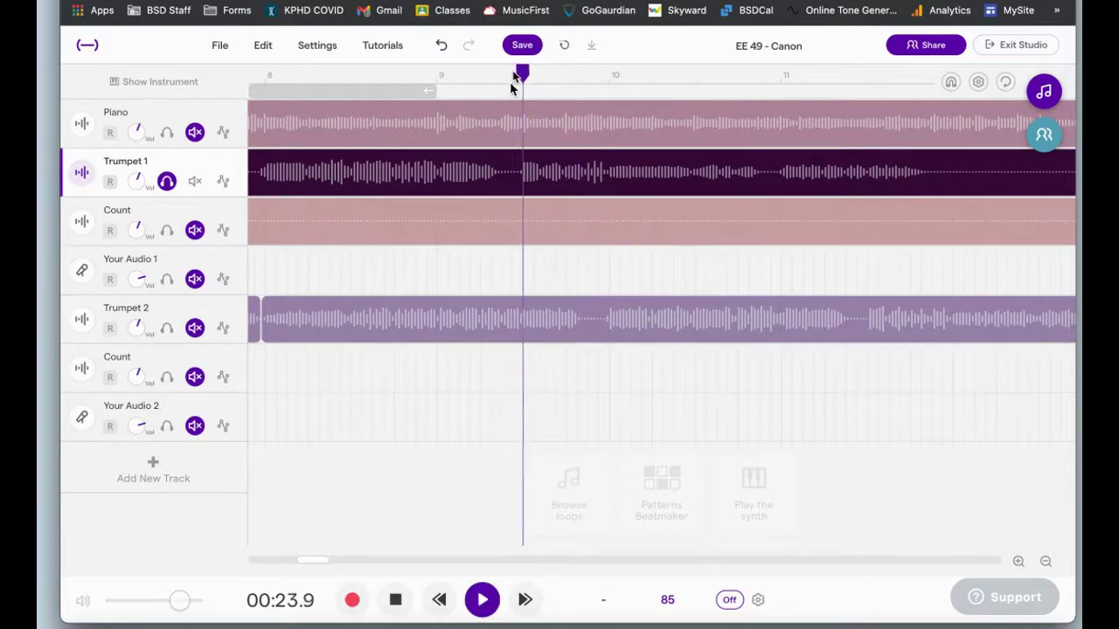
pyautogui.press('space')
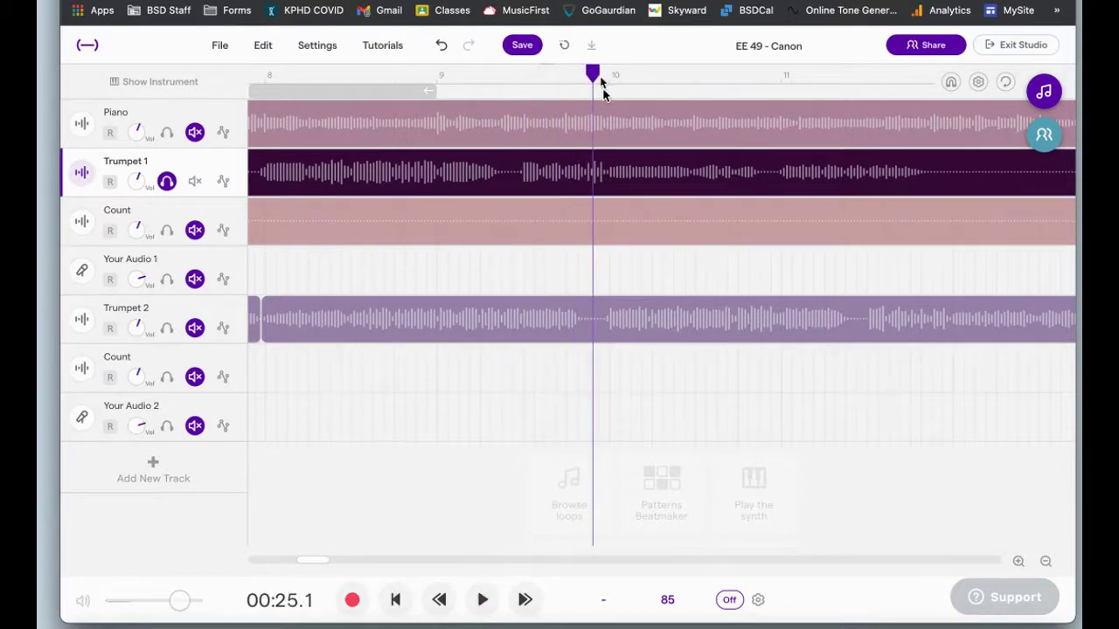
# - Zoom to bars 9.2–9.4 and place the playhead at the eighth-note run's start near 9.3
pyautogui.moveTo(596, 75); pyautogui.dragTo(517, 75)
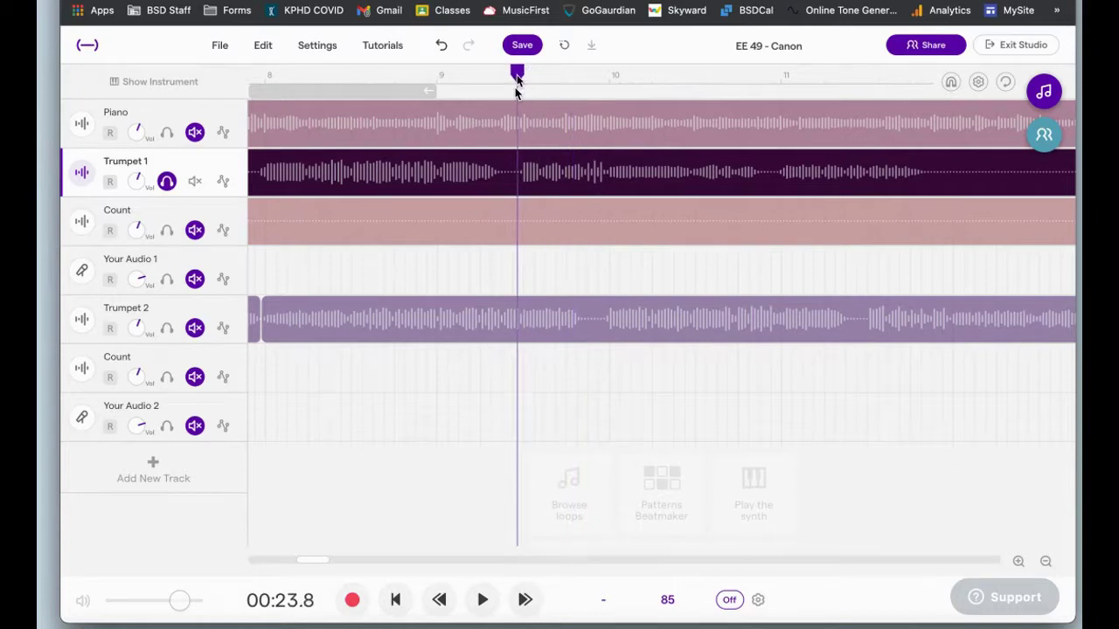
pyautogui.click(1019, 563)
pyautogui.click(1019, 563)
pyautogui.click(1019, 563)
pyautogui.click(1046, 563)
pyautogui.click(1046, 563)
pyautogui.click(1047, 563)
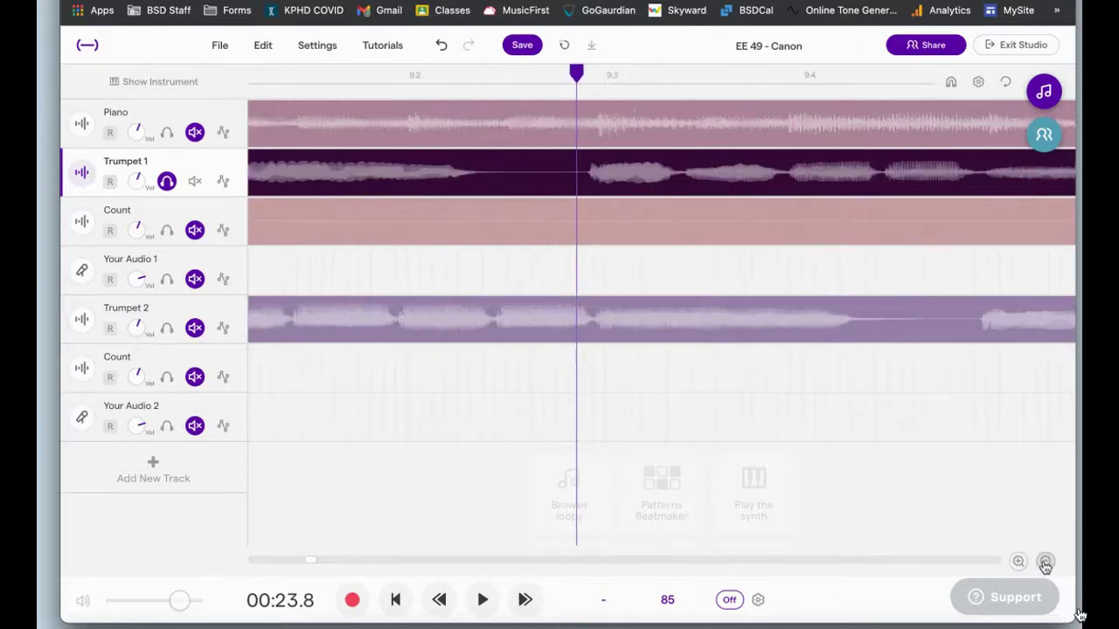
pyautogui.hscroll(2, 909, 367)
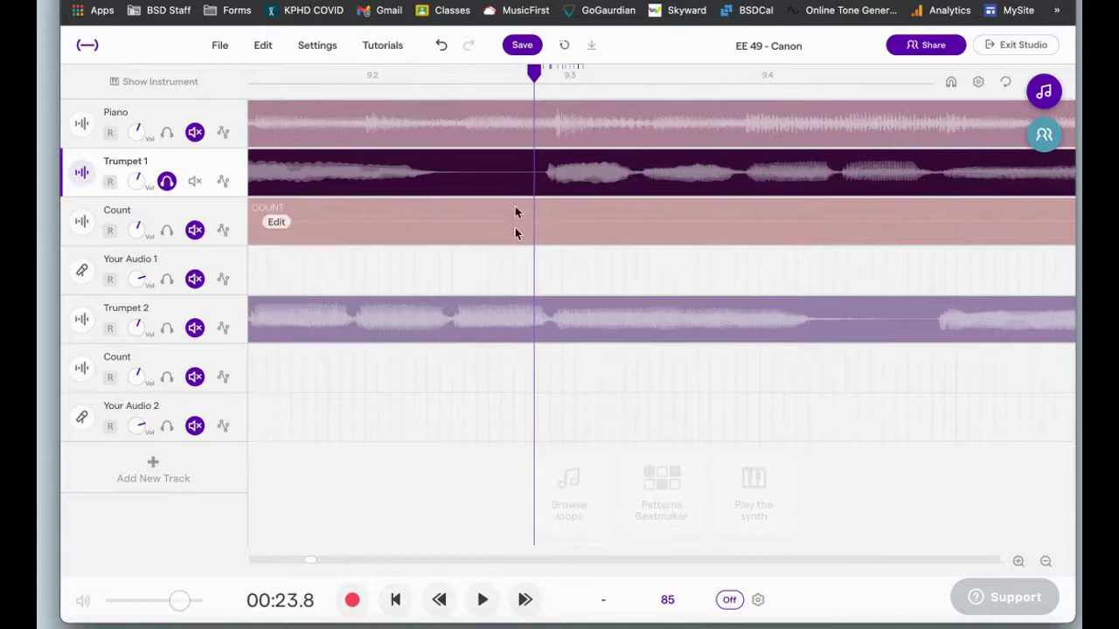
pyautogui.moveTo(531, 77); pyautogui.dragTo(544, 75)
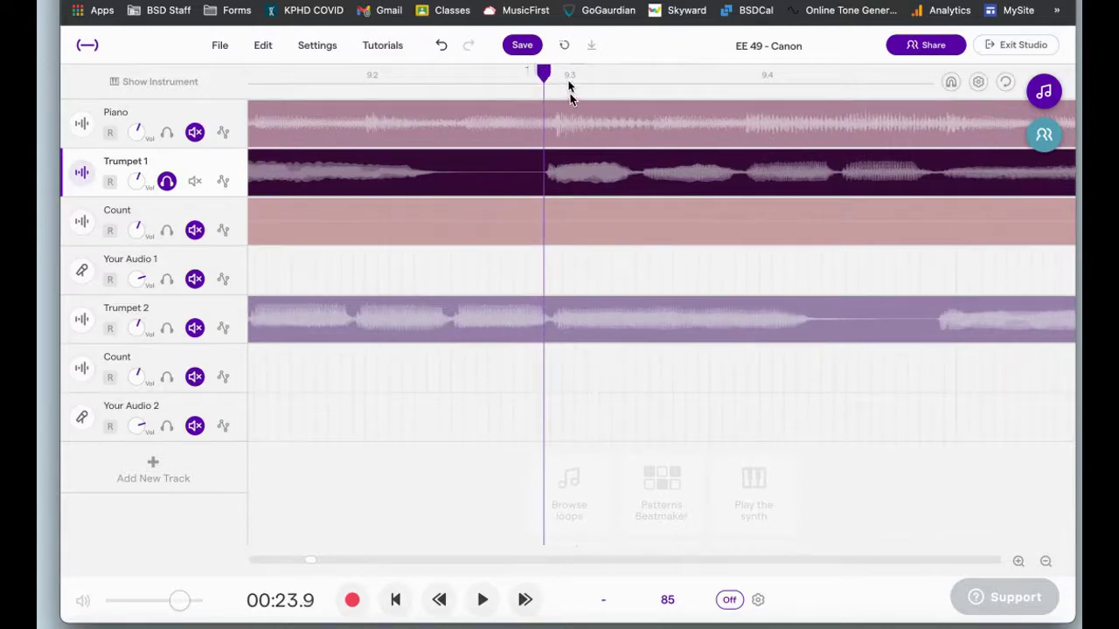
# - Split Trumpet 1 at the run's start near 9.3 and again at 00:25.3
pyautogui.rightClick(546, 180)
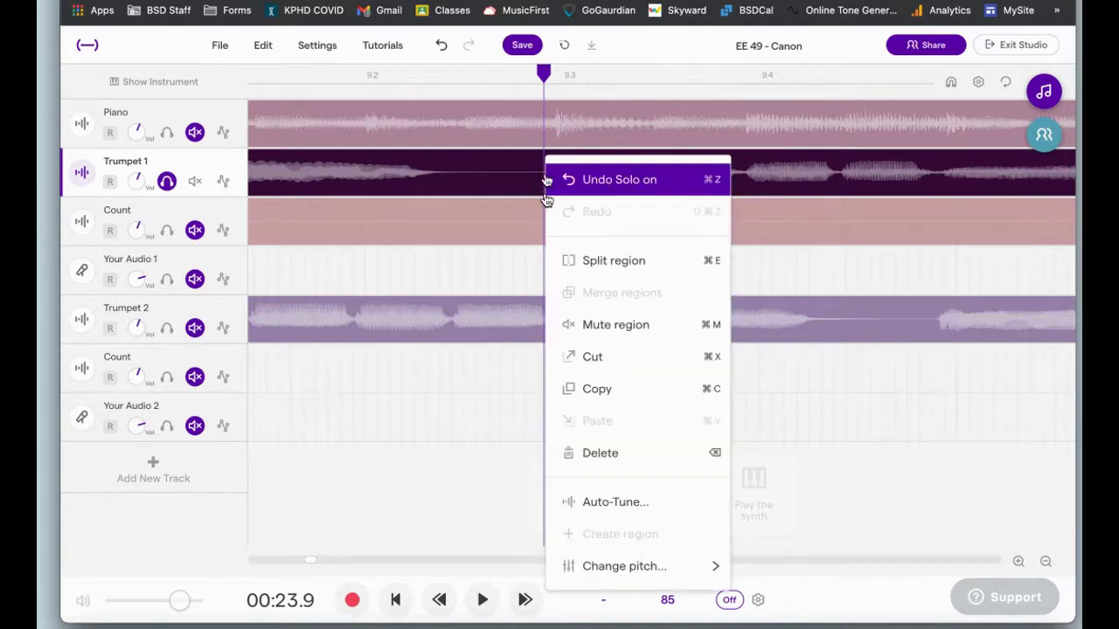
pyautogui.click(594, 263)
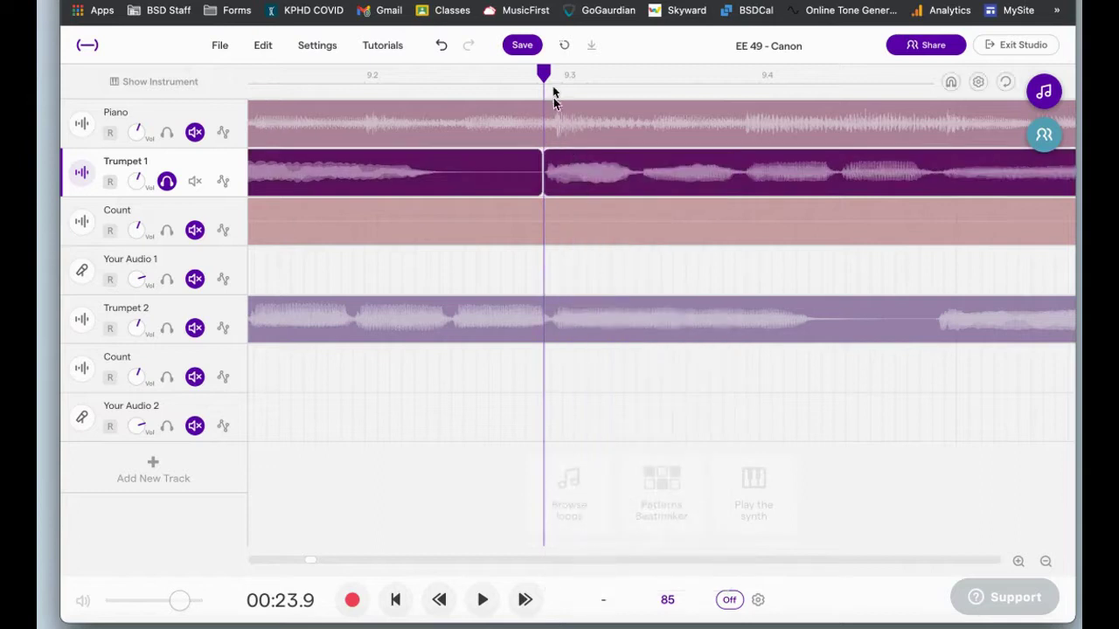
pyautogui.press('space')
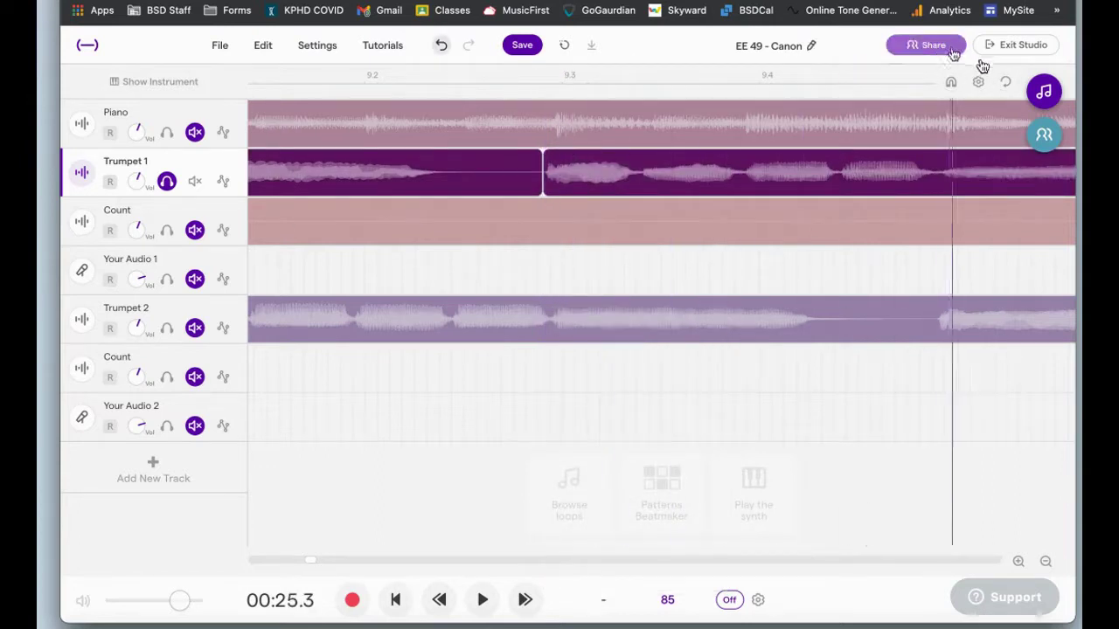
pyautogui.click(940, 72)
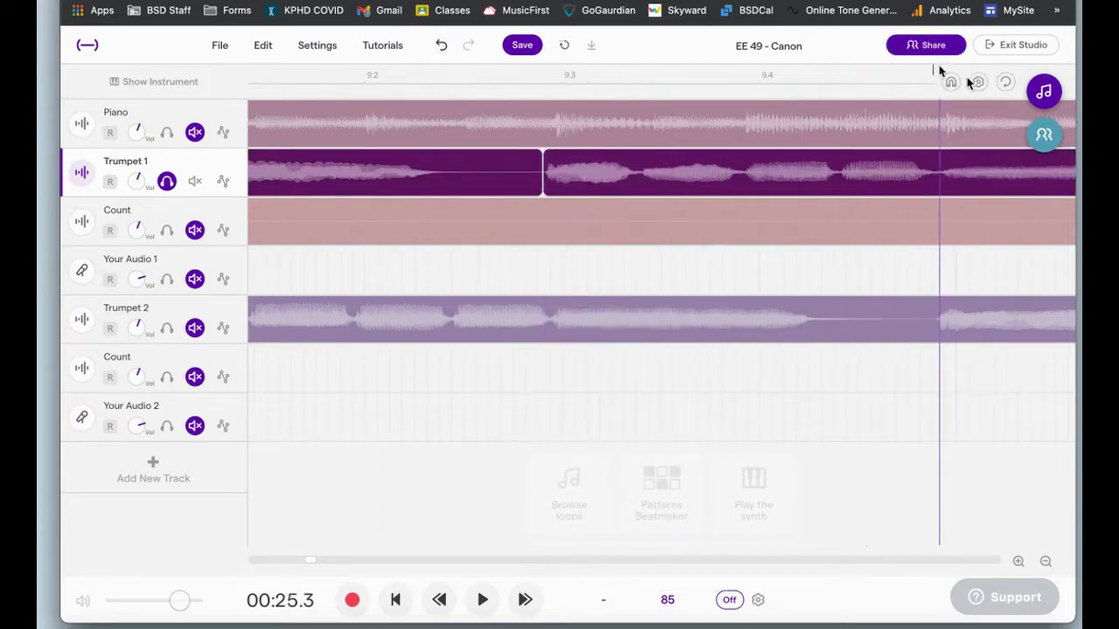
pyautogui.rightClick(942, 182)
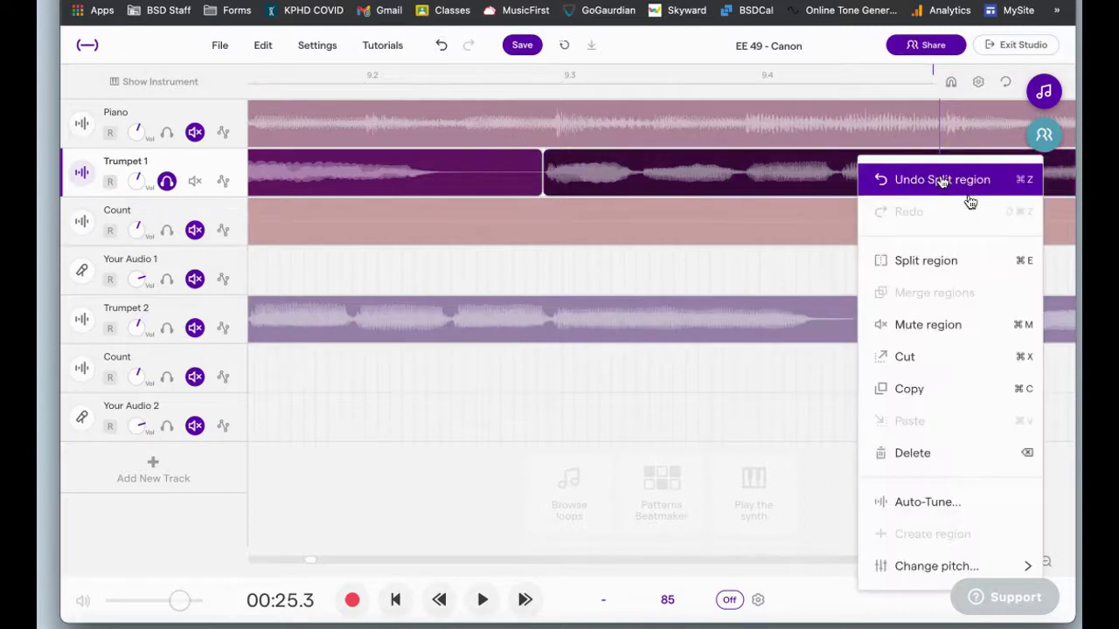
pyautogui.click(935, 258)
# - Shift the split-off Trumpet 1 run region slightly later
pyautogui.hscroll(5, 929, 305)
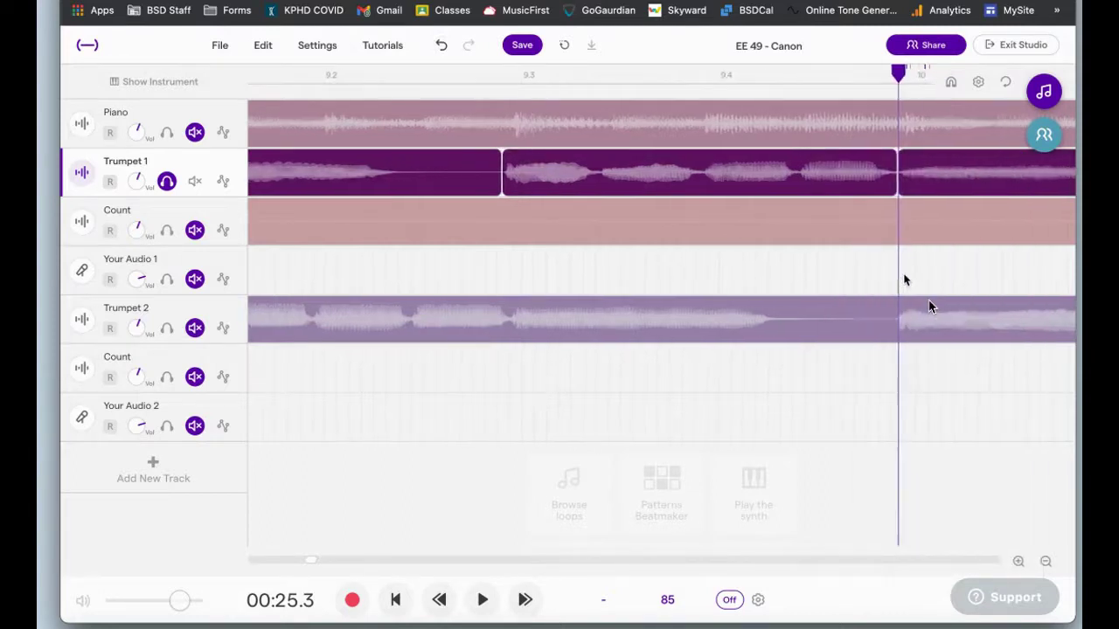
pyautogui.hscroll(1, 918, 301)
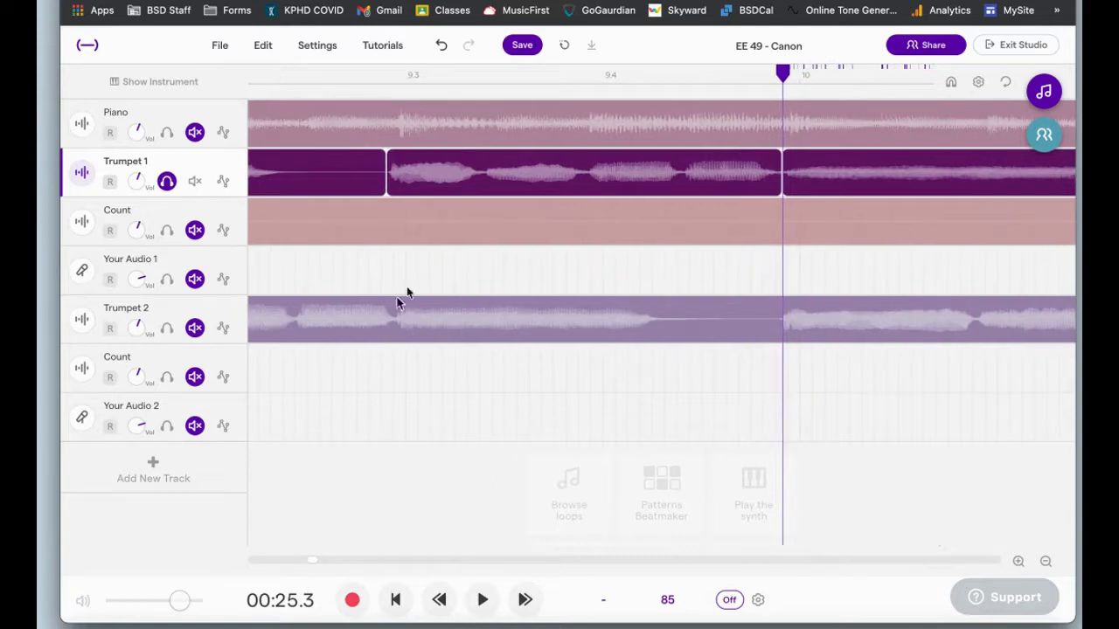
pyautogui.moveTo(483, 200)
pyautogui.moveTo(486, 193); pyautogui.dragTo(504, 194)
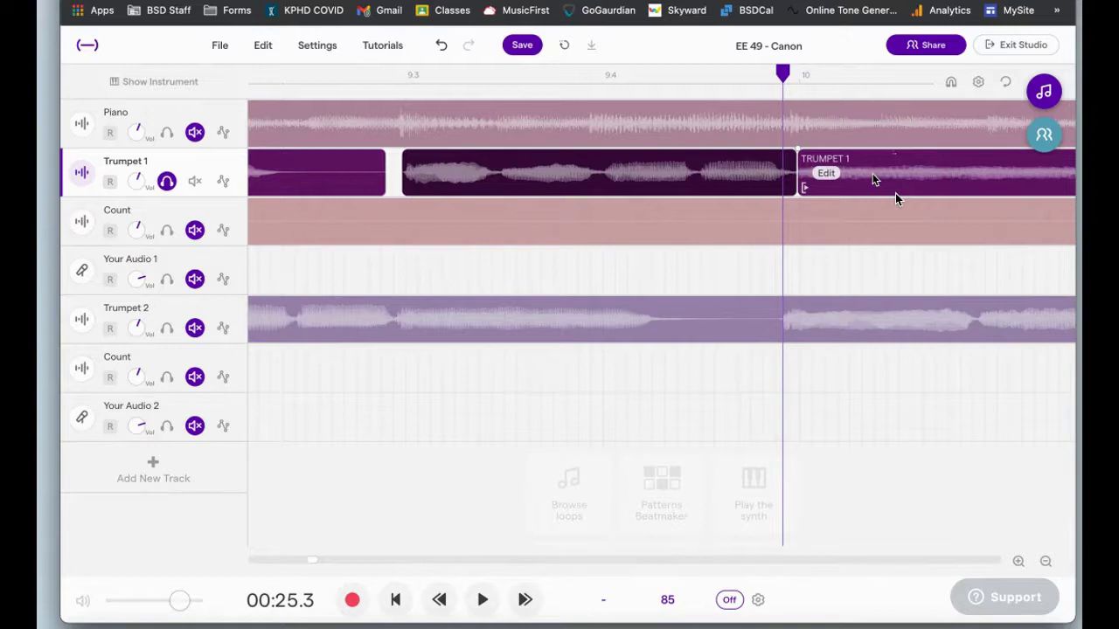
# - Undo the region move and select the right-hand Trumpet 1 region
pyautogui.hotkey('ctrl', 'z')
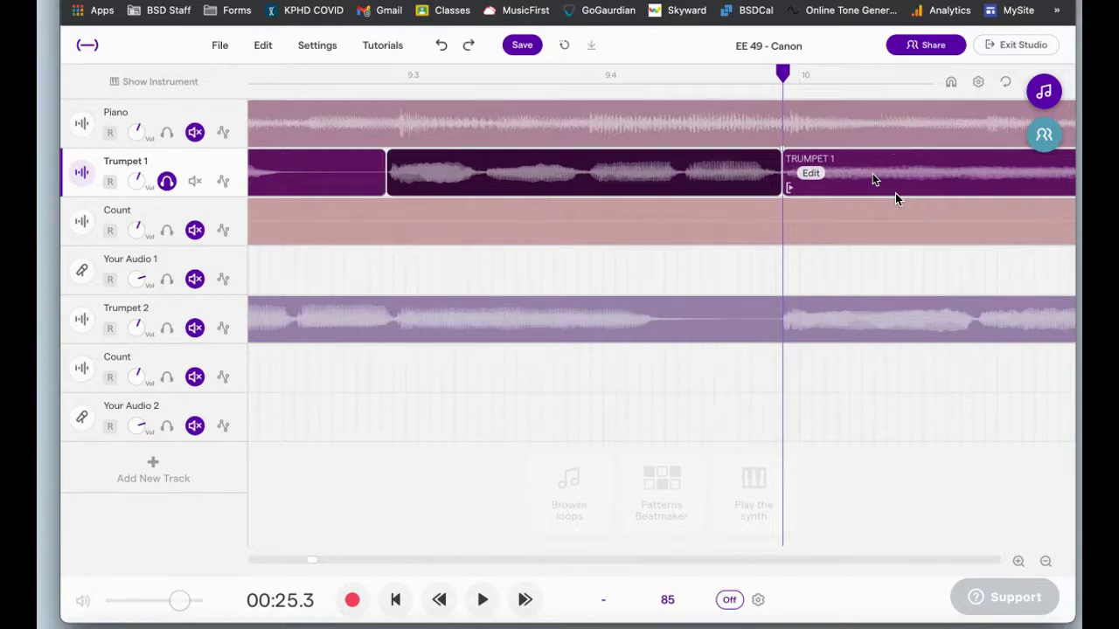
pyautogui.hscroll(1, 895, 197)
pyautogui.hscroll(5, 895, 193)
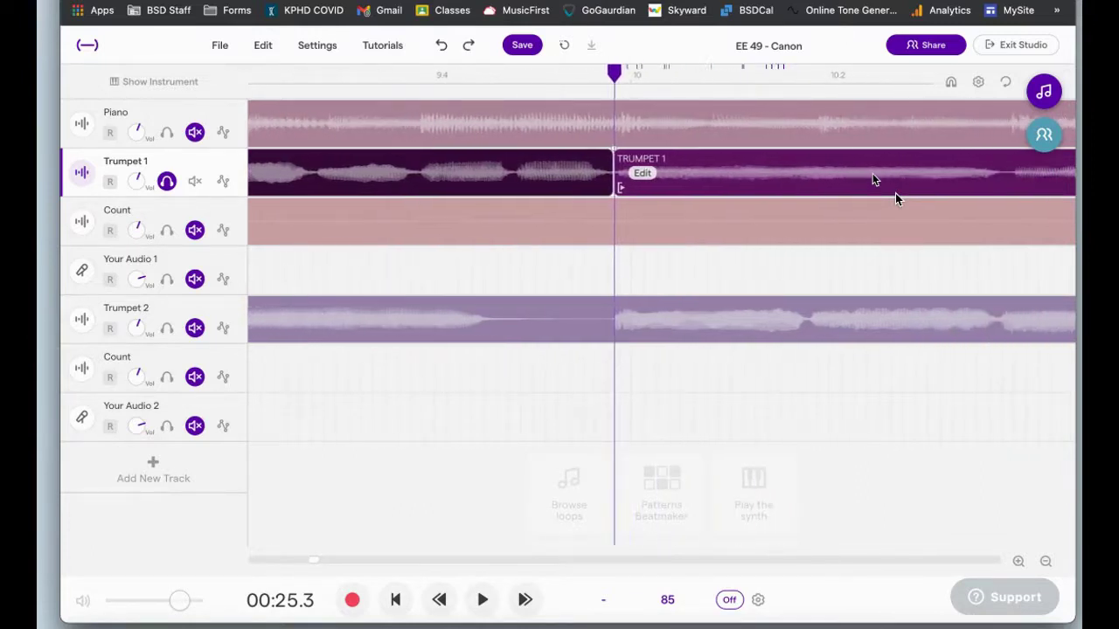
pyautogui.click(1006, 175)
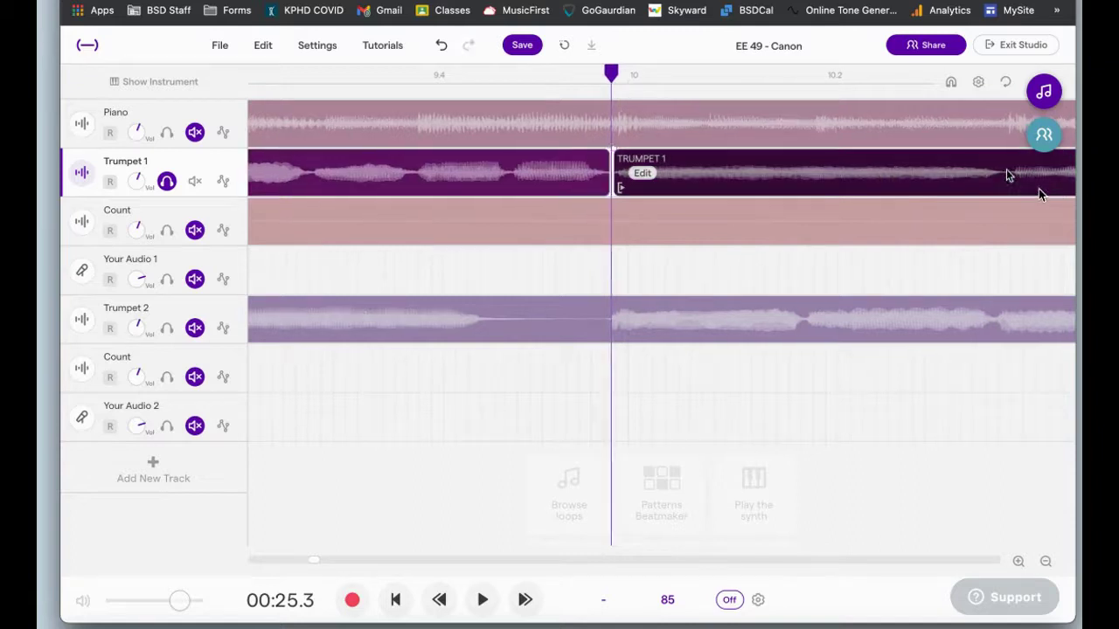
# - Split Trumpet 1 at about 00:26.7 and time-stretch the new region shorter, leaving a gap
pyautogui.hscroll(3, 920, 221)
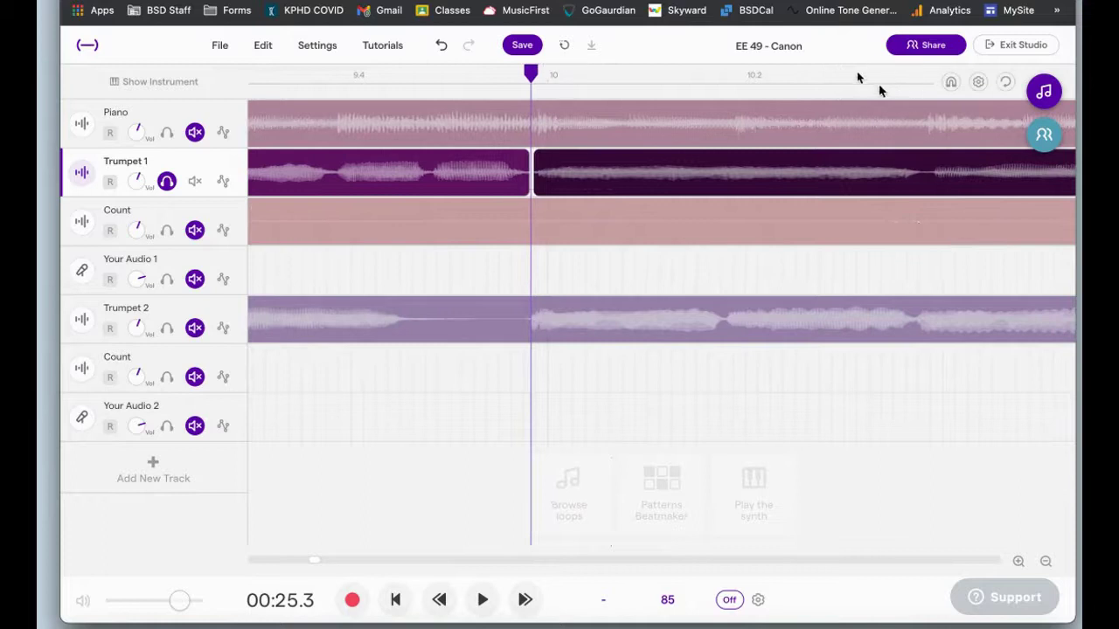
pyautogui.moveTo(862, 75); pyautogui.dragTo(921, 75)
pyautogui.rightClick(953, 194)
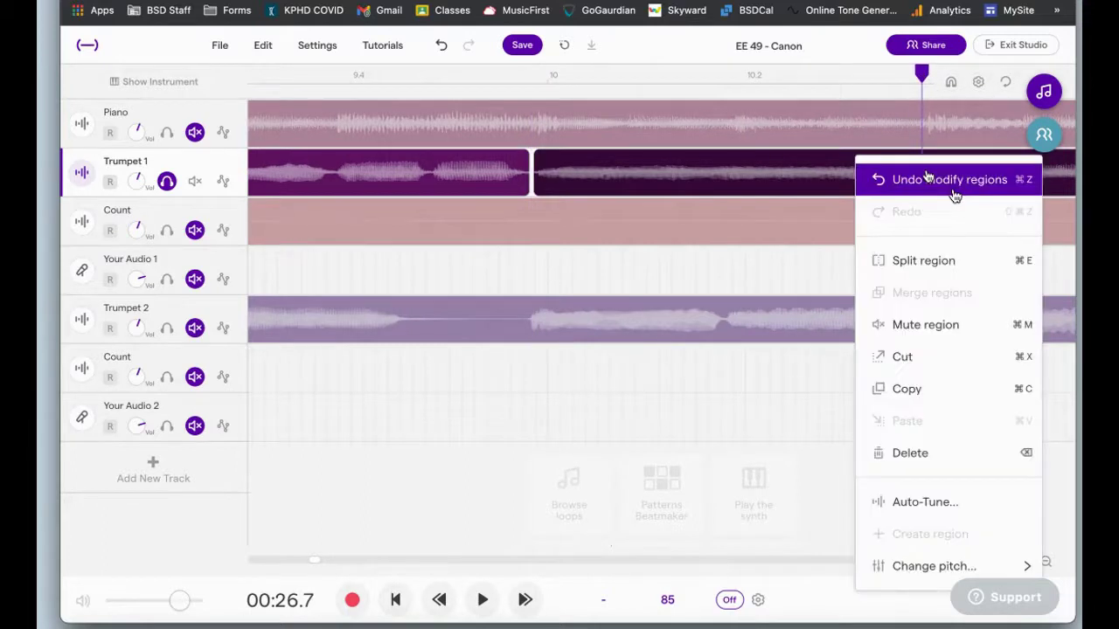
pyautogui.click(962, 265)
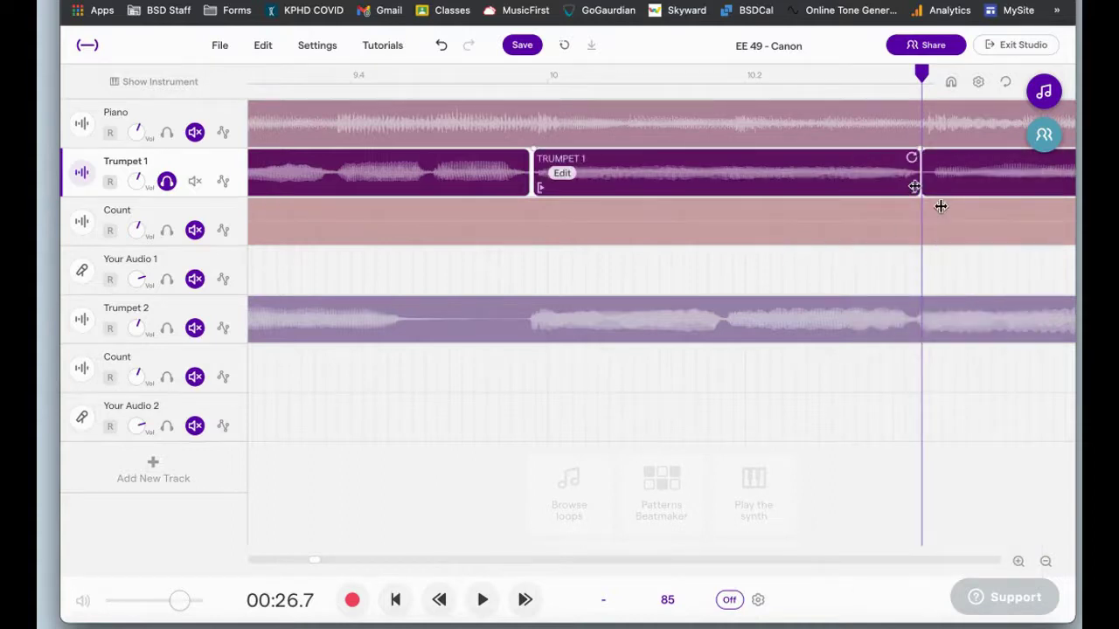
pyautogui.moveTo(941, 205); pyautogui.dragTo(880, 216)
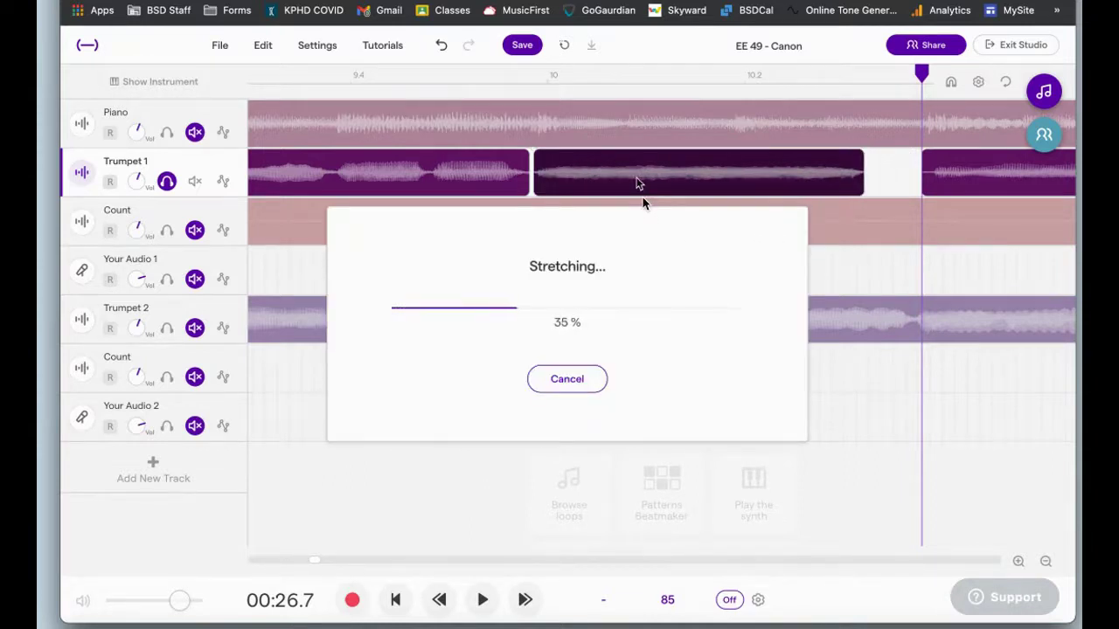
# - Nudge the stretched Trumpet 1 region slightly later and bring the playhead back to 00:25.4
pyautogui.moveTo(640, 182); pyautogui.dragTo(652, 186)
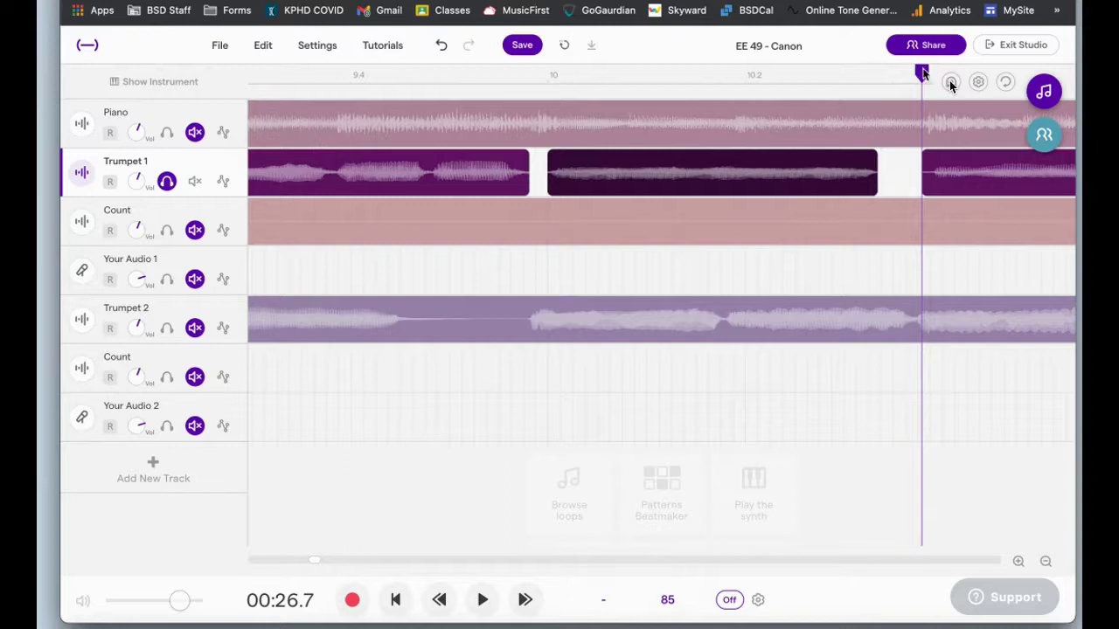
pyautogui.moveTo(921, 73); pyautogui.dragTo(548, 113)
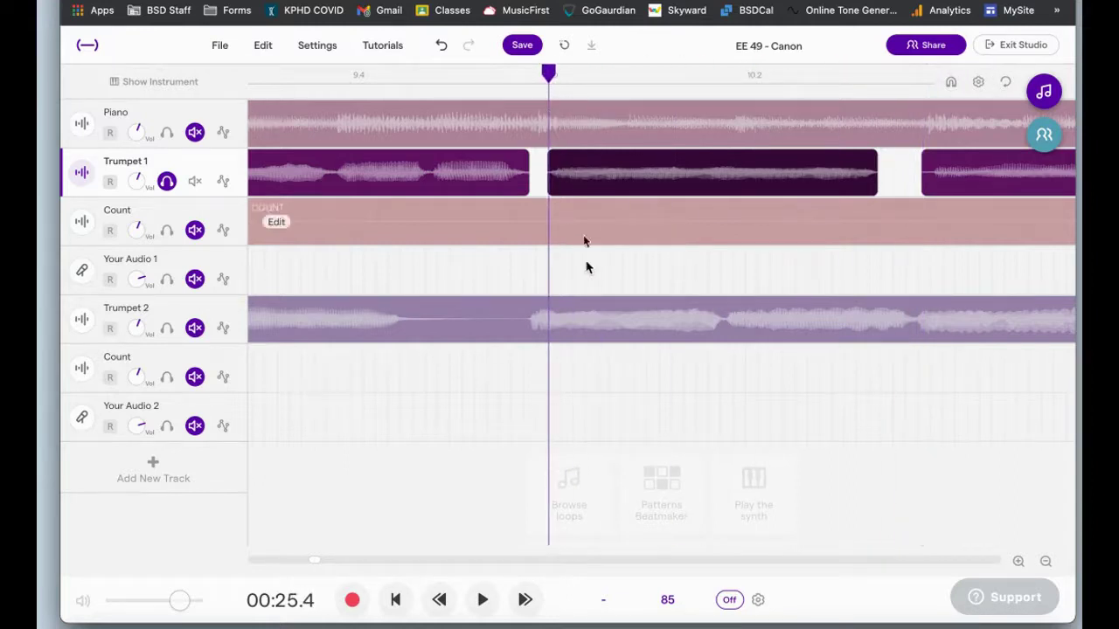
pyautogui.hscroll(-5, 601, 299)
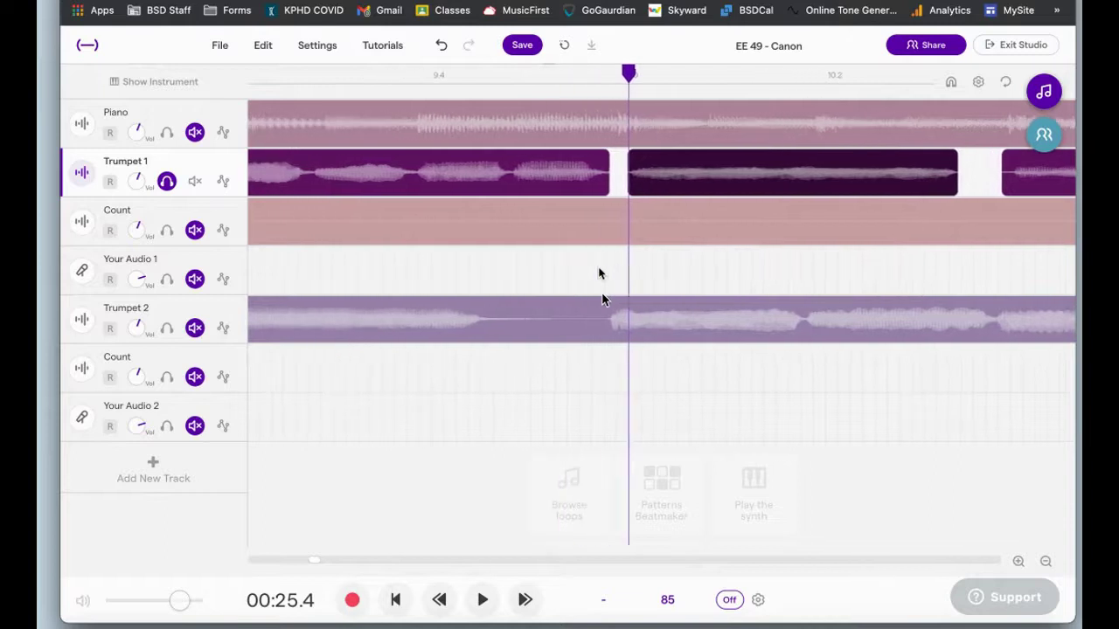
# - Shift the eighth-note run region a little later, checking alignment with the playhead at 00:24.5
pyautogui.click(418, 183)
pyautogui.moveTo(420, 187); pyautogui.dragTo(433, 188)
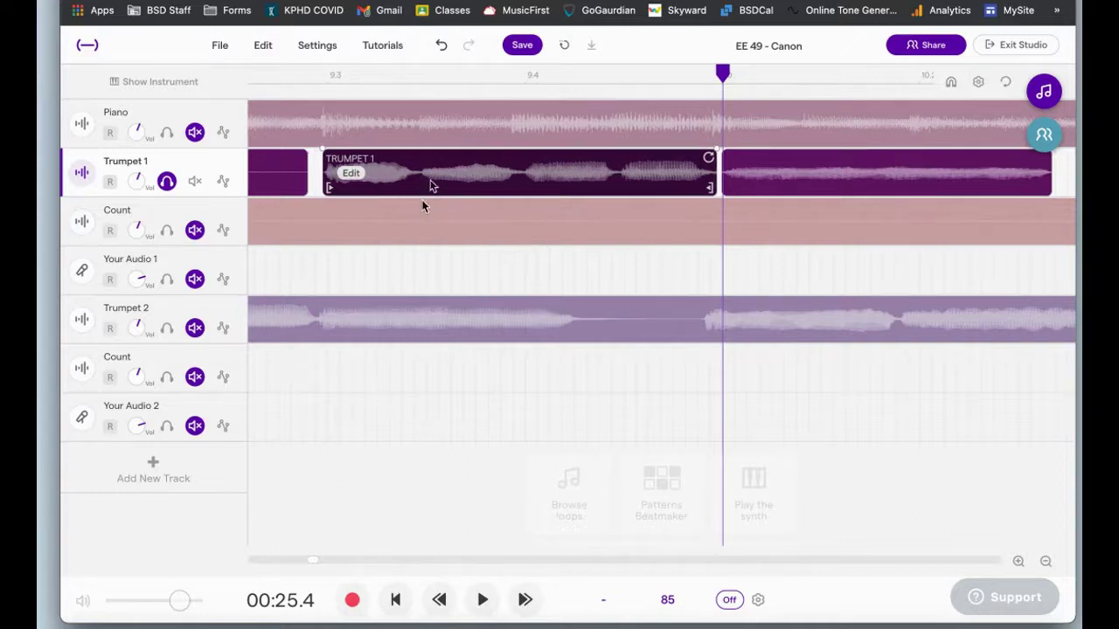
pyautogui.moveTo(725, 79); pyautogui.dragTo(352, 128)
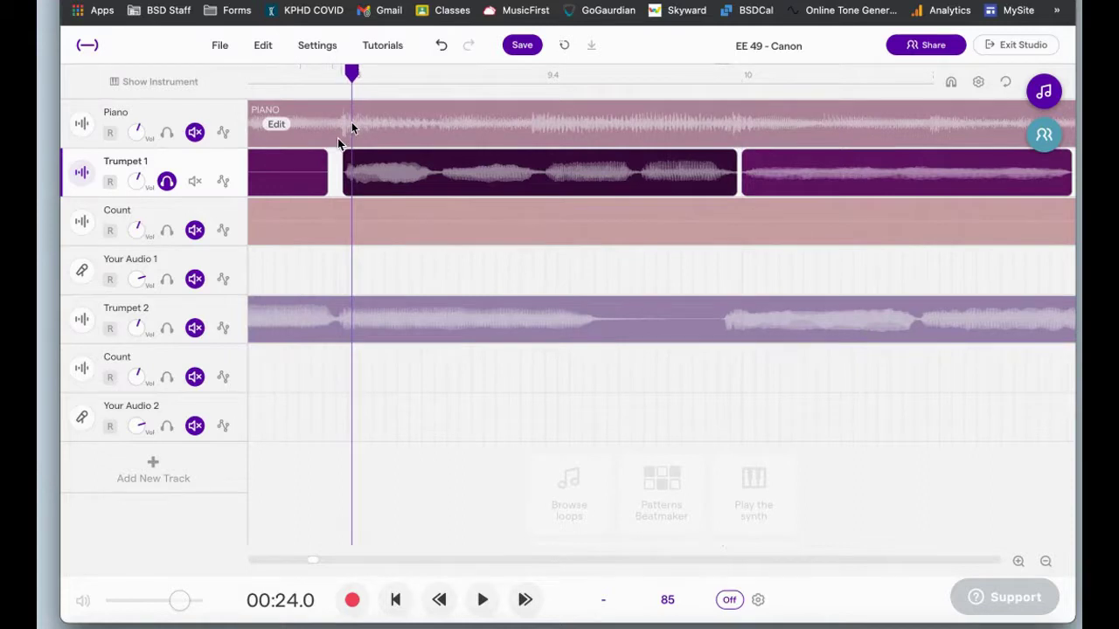
pyautogui.moveTo(428, 193); pyautogui.dragTo(437, 203)
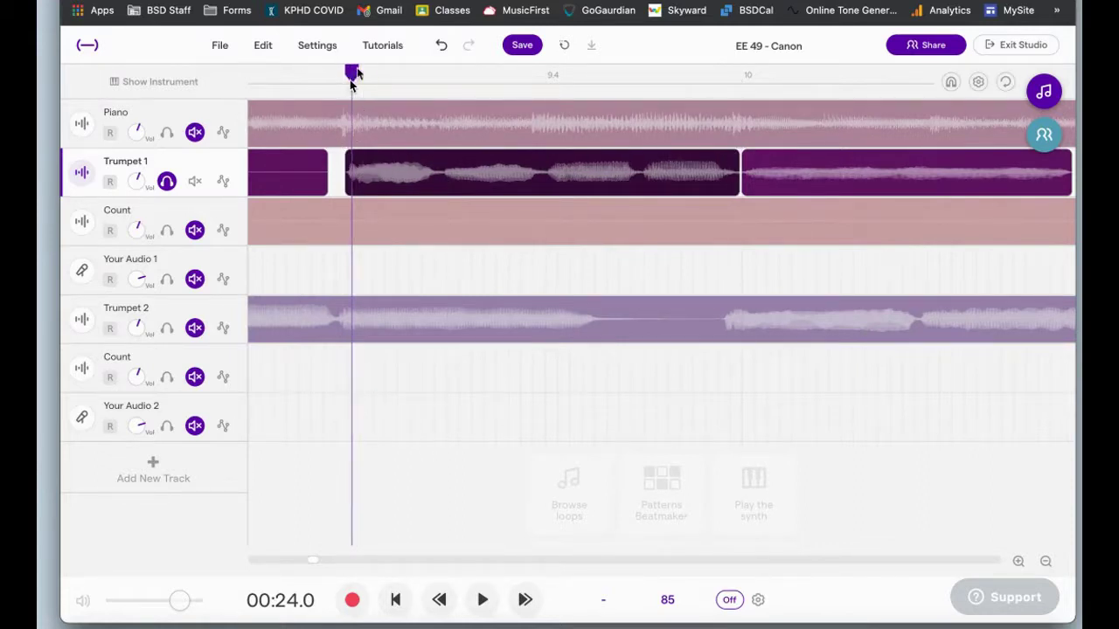
pyautogui.click(386, 75)
pyautogui.moveTo(372, 85); pyautogui.dragTo(533, 87)
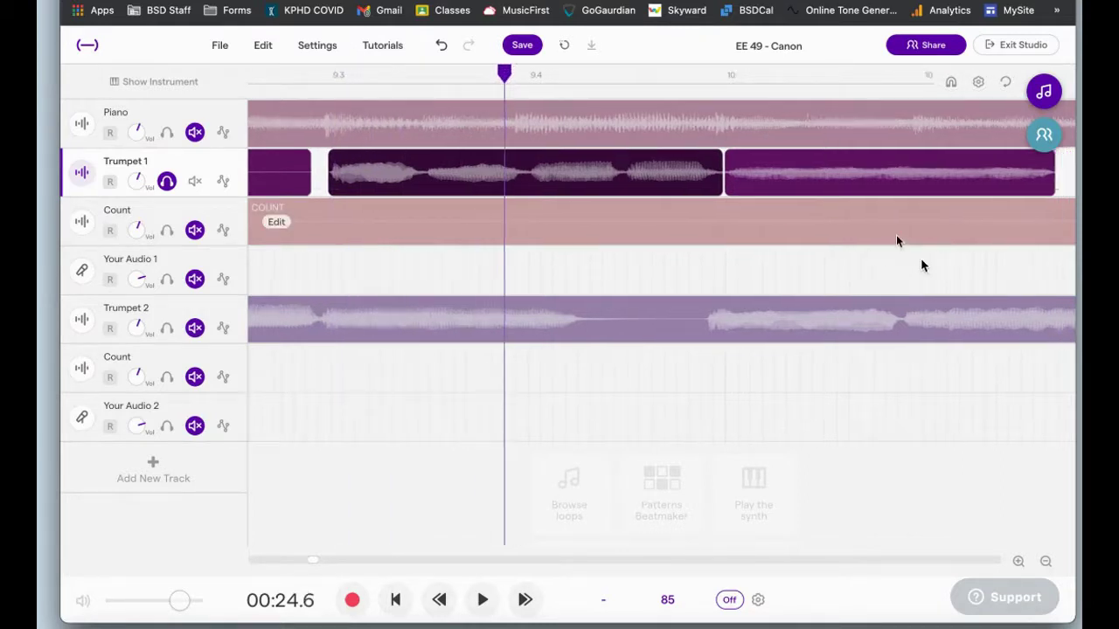
# - Stretch the shortened Trumpet 1 note's end right until it meets the bar-10 region
pyautogui.hscroll(3, 921, 258)
pyautogui.hscroll(3, 921, 265)
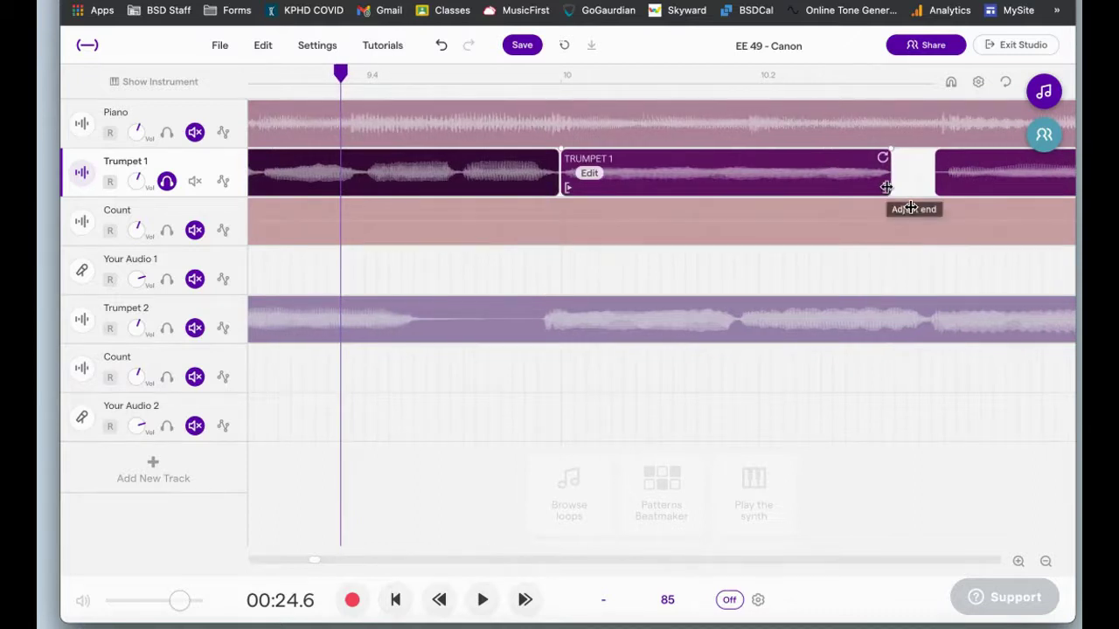
pyautogui.moveTo(886, 187)
pyautogui.mouseDown()
pyautogui.moveTo(923, 187)
pyautogui.moveTo(952, 208)
pyautogui.moveTo(874, 225)
pyautogui.moveTo(933, 213)
pyautogui.moveTo(919, 190)
pyautogui.moveTo(882, 194)
pyautogui.mouseUp()
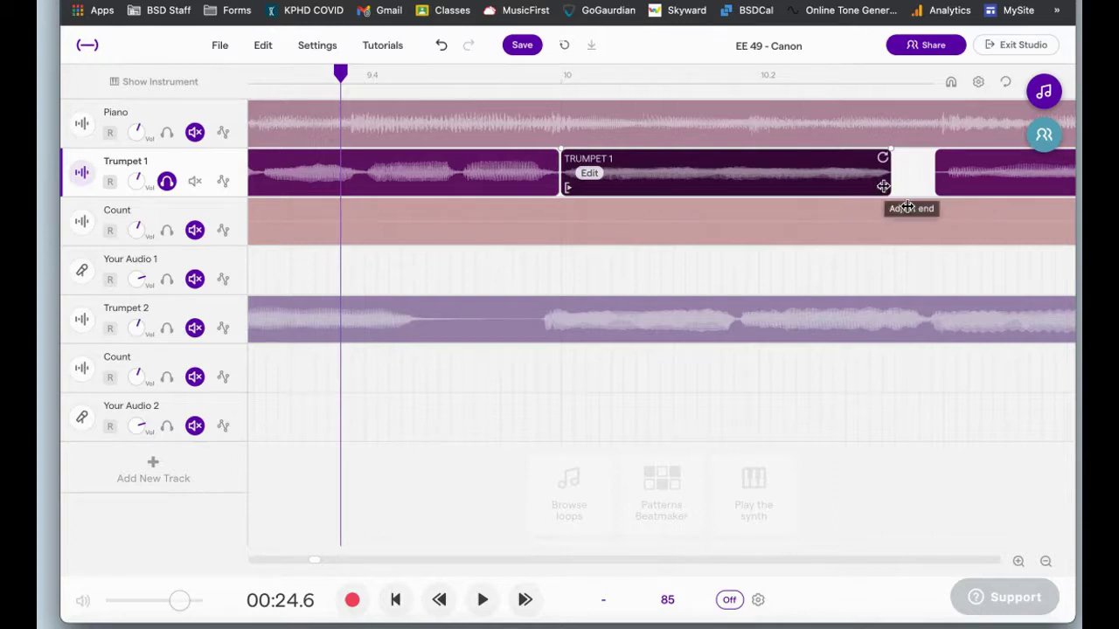
pyautogui.moveTo(907, 207); pyautogui.dragTo(951, 207)
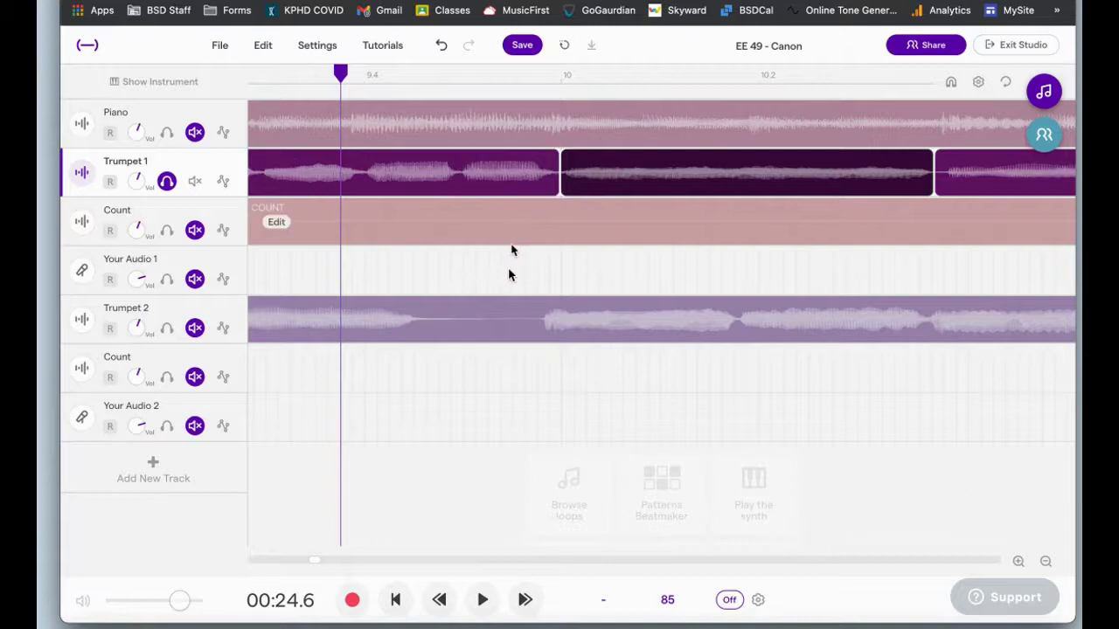
pyautogui.hscroll(-5, 511, 251)
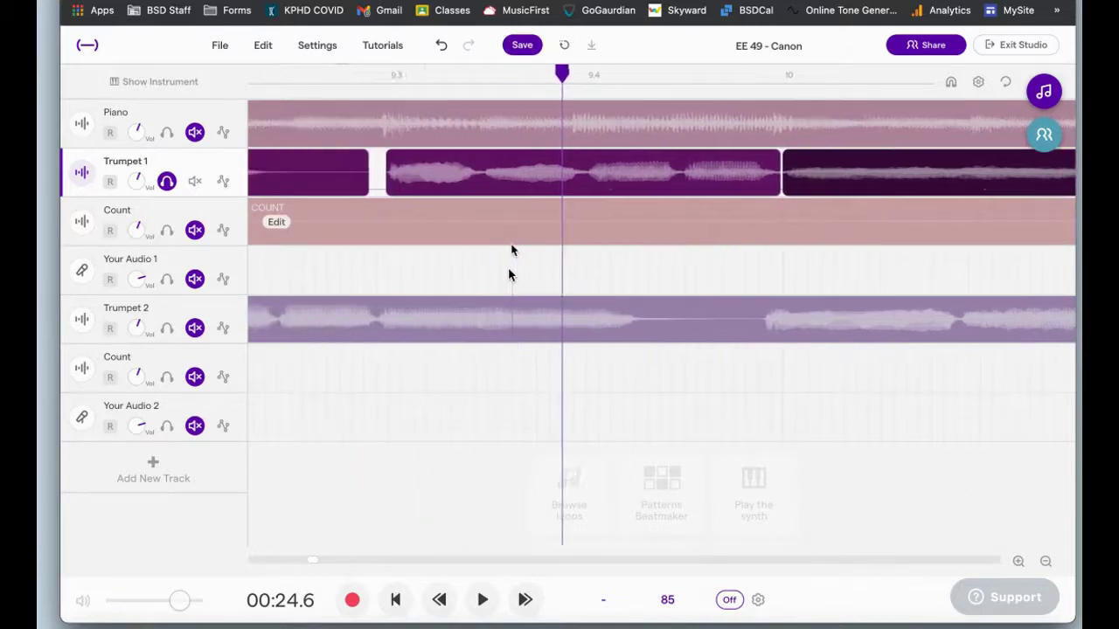
pyautogui.hscroll(-4, 512, 251)
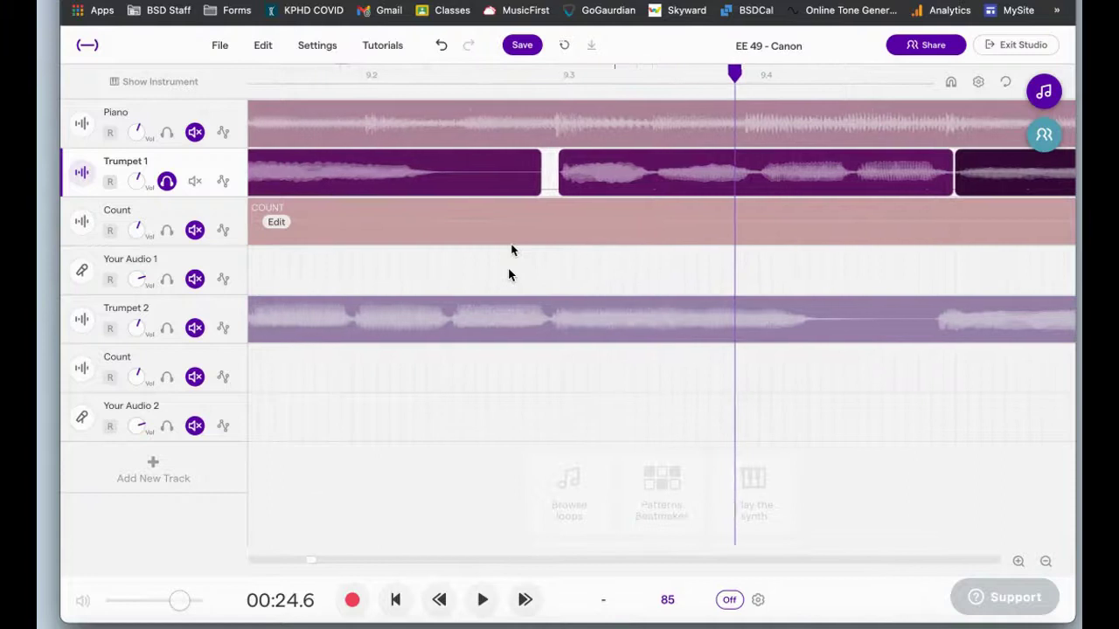
pyautogui.hscroll(-1, 511, 251)
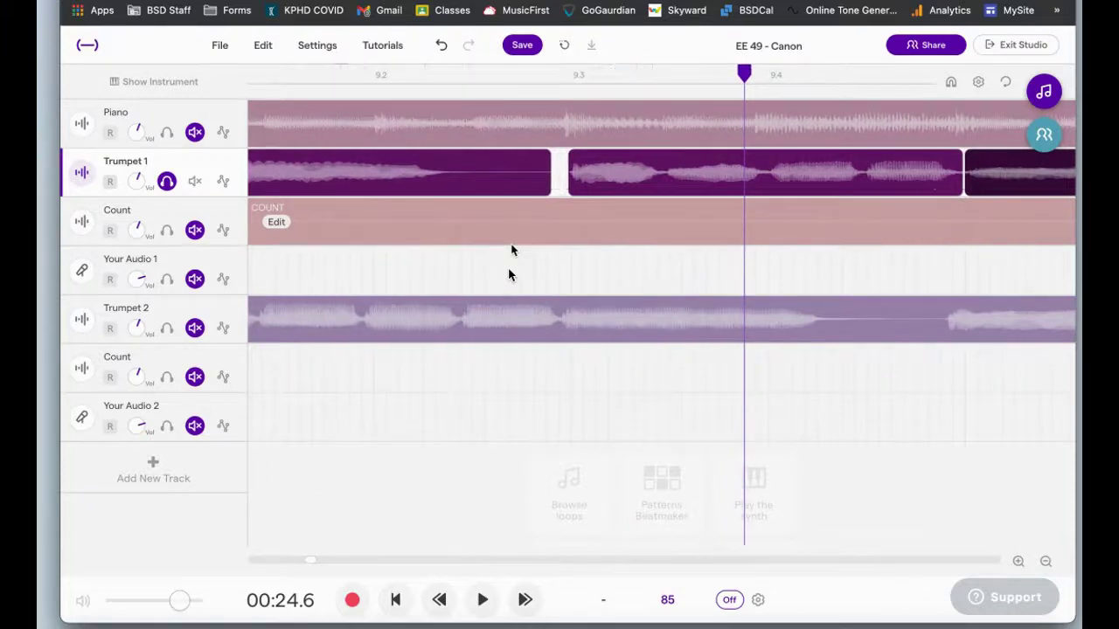